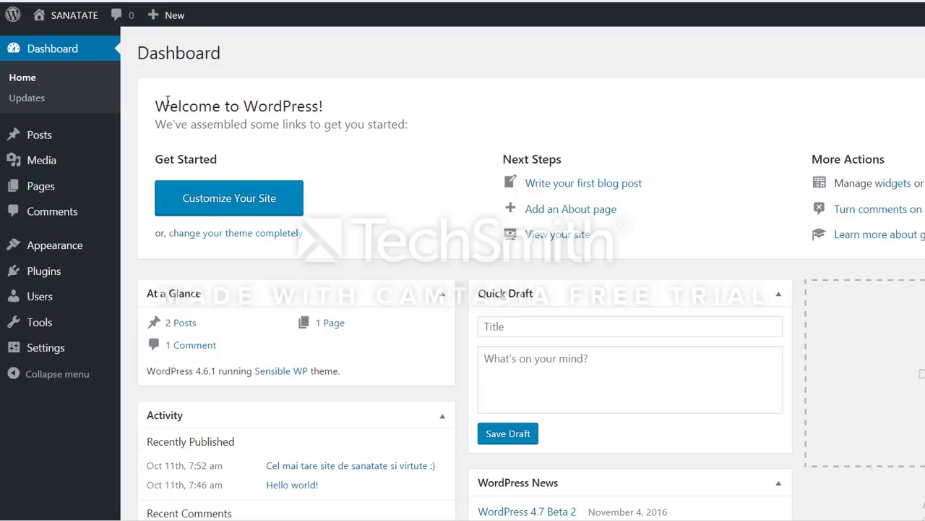
Step: Upload the plugin archive sphinx-browser-version-validator.zip and install it on the site
mouse_move(22, 270)
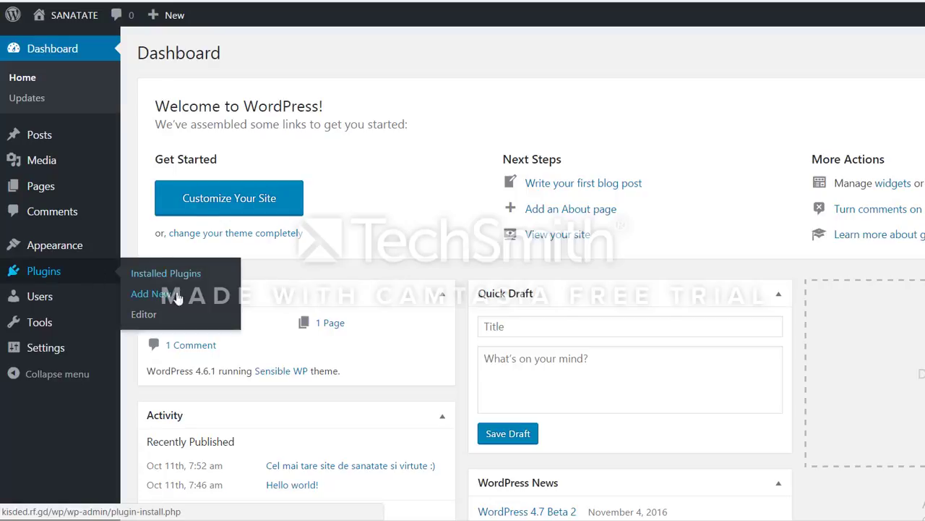
left_click(153, 295)
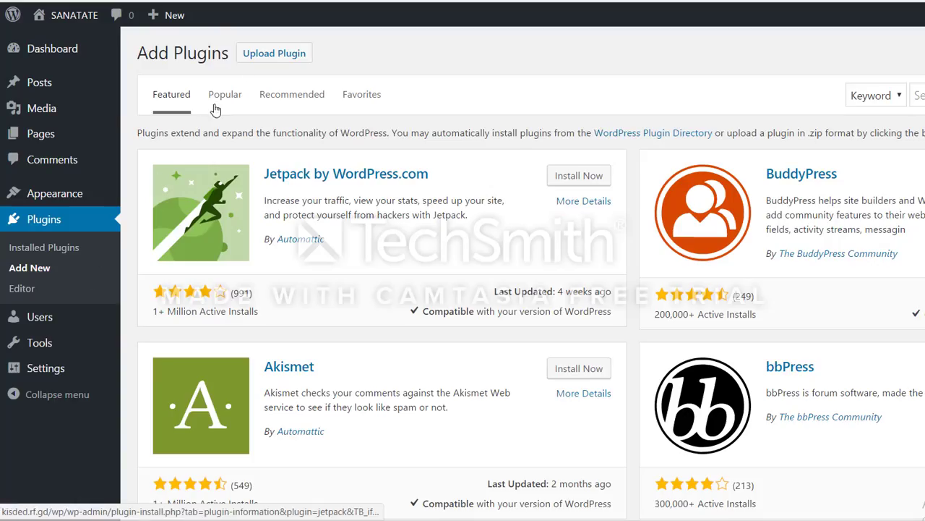
left_click(264, 54)
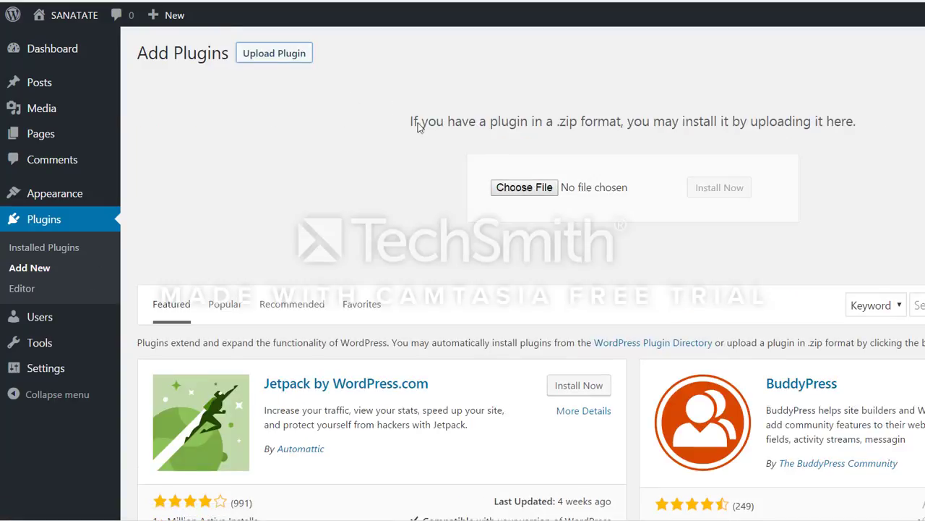
left_click(512, 188)
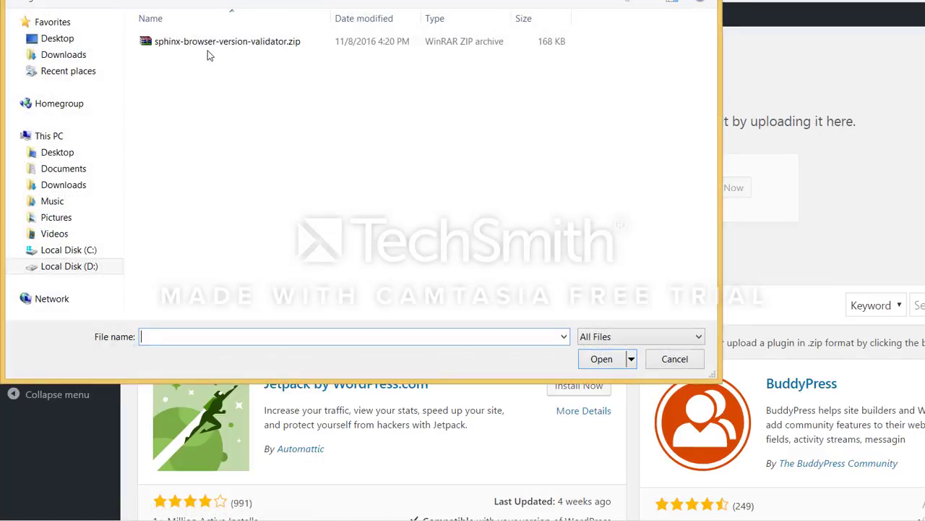
left_click(206, 42)
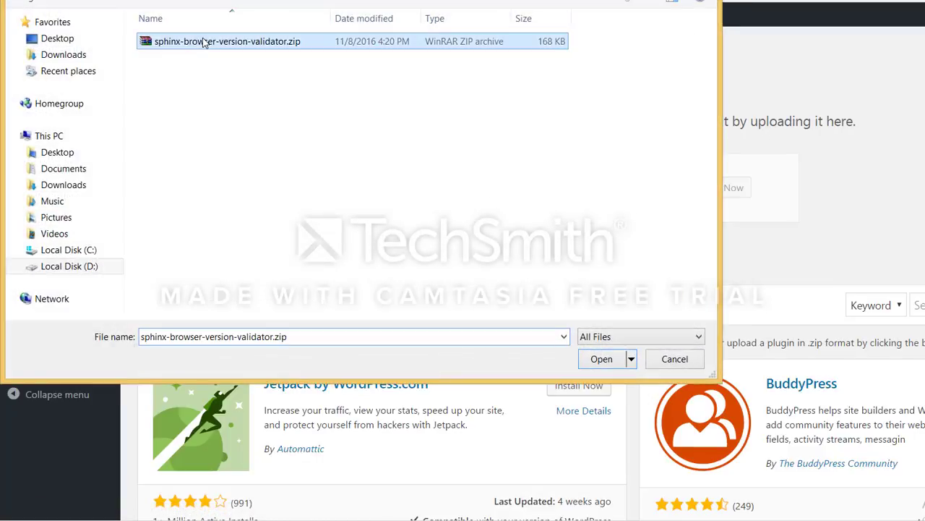
double_click(267, 42)
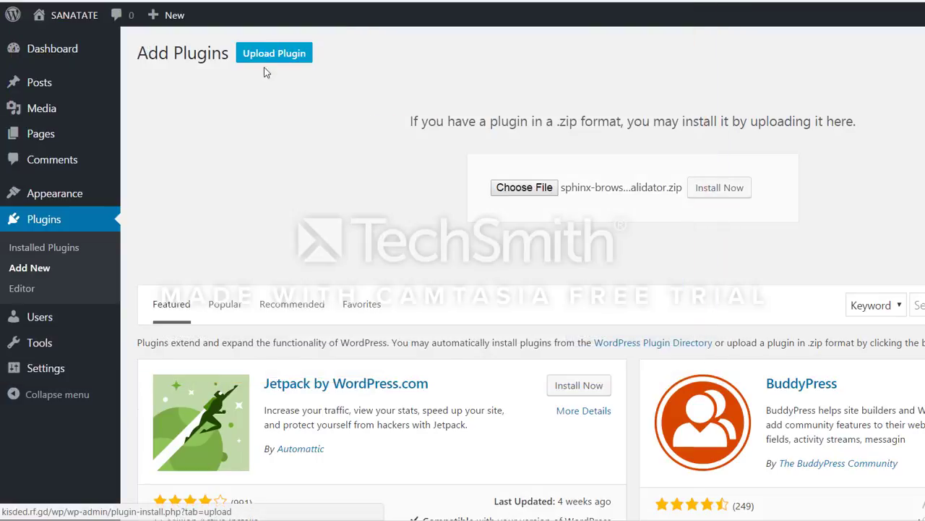
left_click(719, 195)
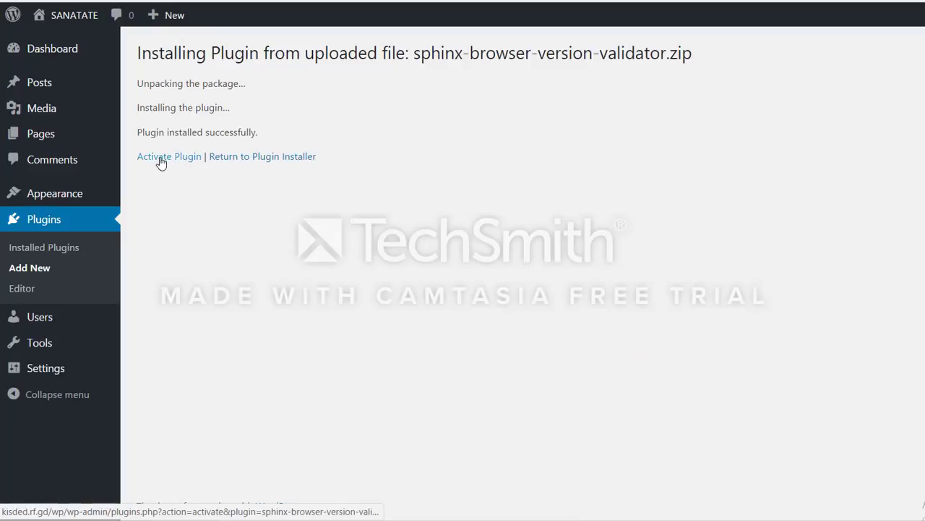
Step: Activate the Sphinx Browser Version Validator plugin and open its settings page to look through the options
left_click(161, 162)
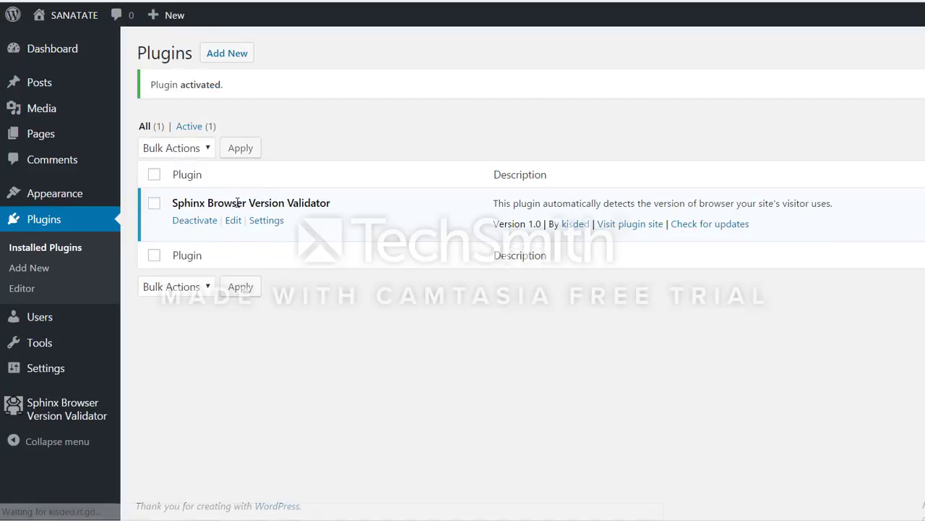
left_click(266, 221)
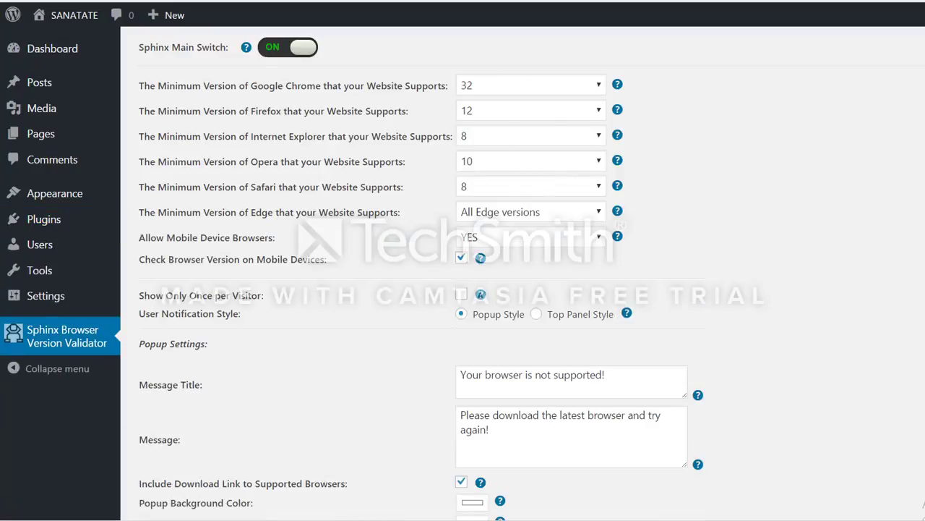
scroll(463, 290, "down", 5)
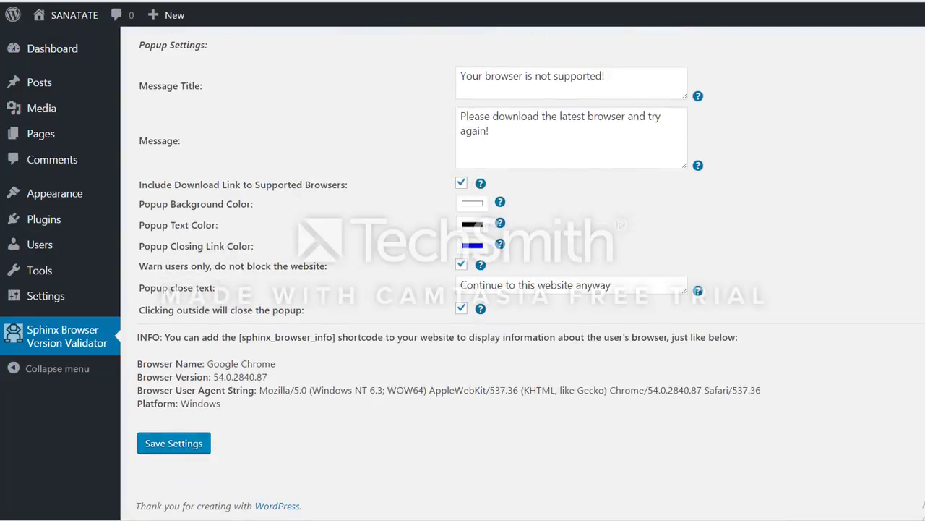
scroll(463, 289, "up", 5)
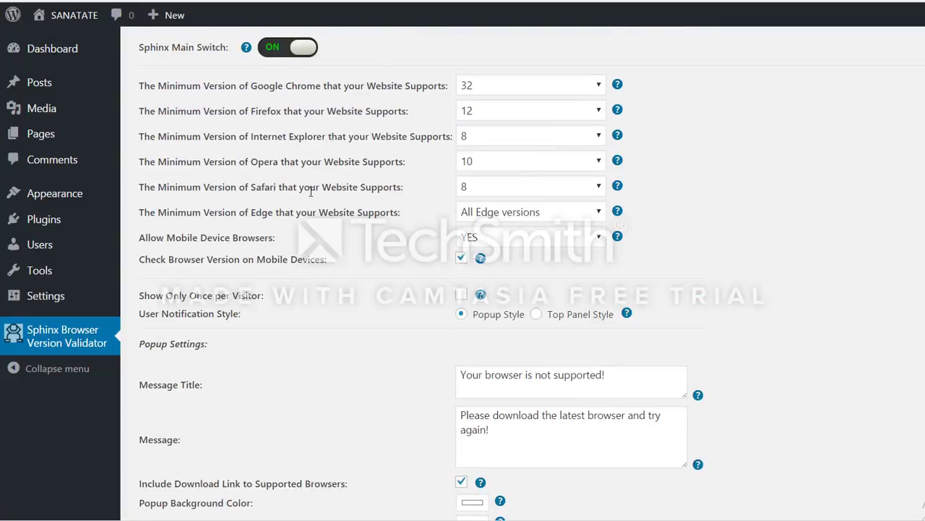
Step: Toggle the Sphinx Main Switch off and back on, leaving the plugin enabled
left_click(298, 49)
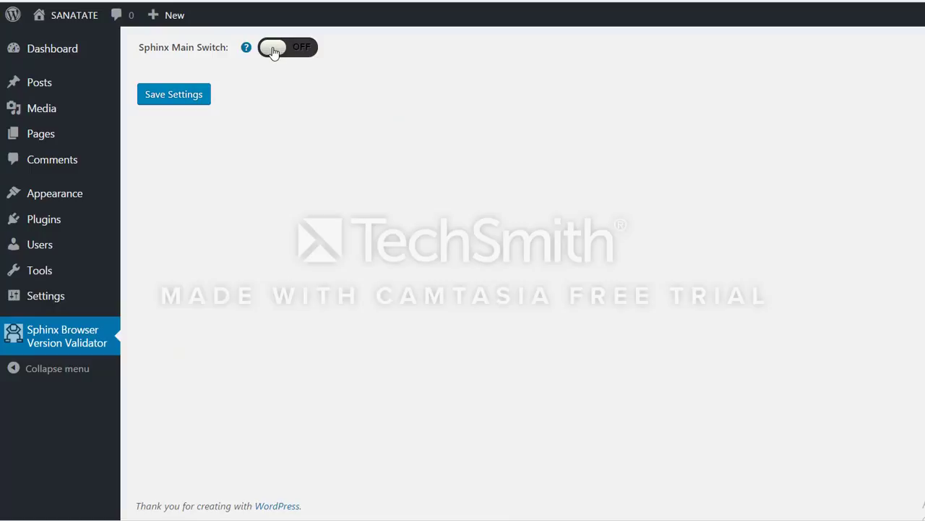
left_click(274, 50)
left_click(274, 51)
left_click(274, 52)
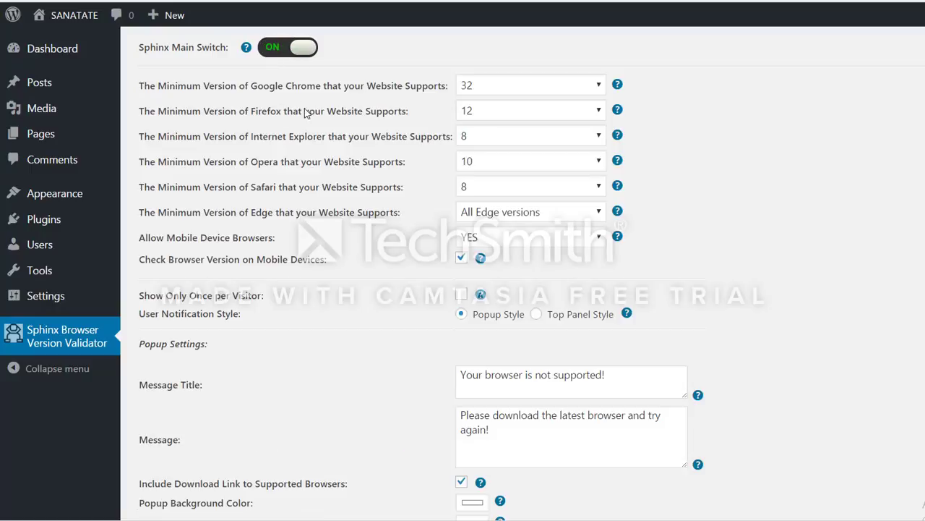
left_click(293, 50)
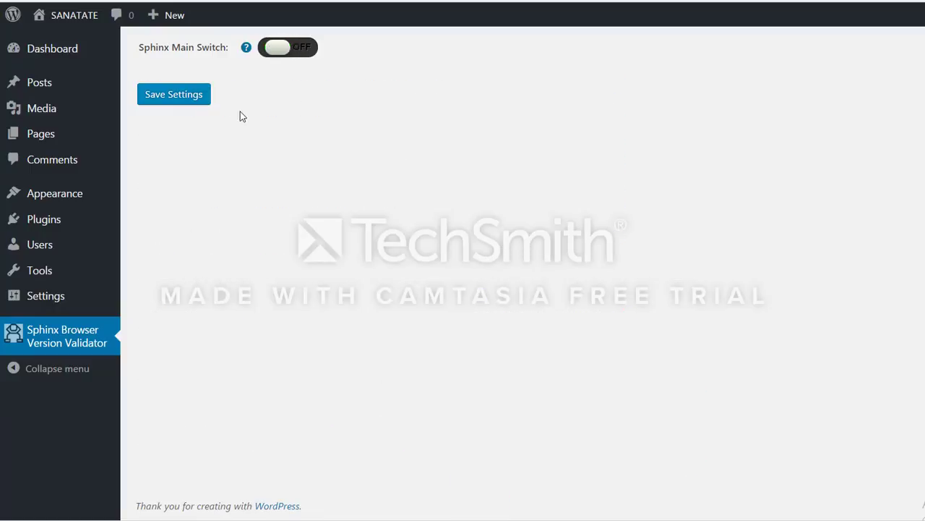
left_click(274, 51)
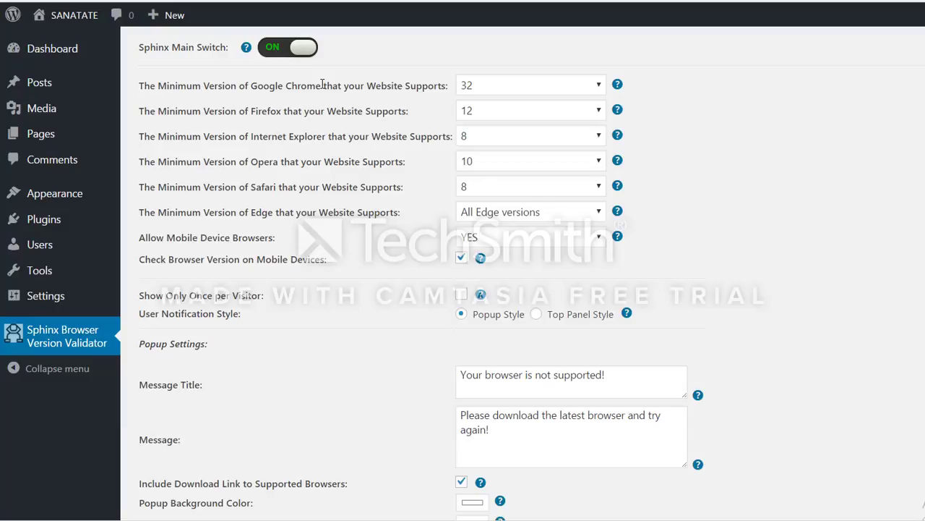
Step: Set the minimum supported Google Chrome version to 50
left_click(491, 91)
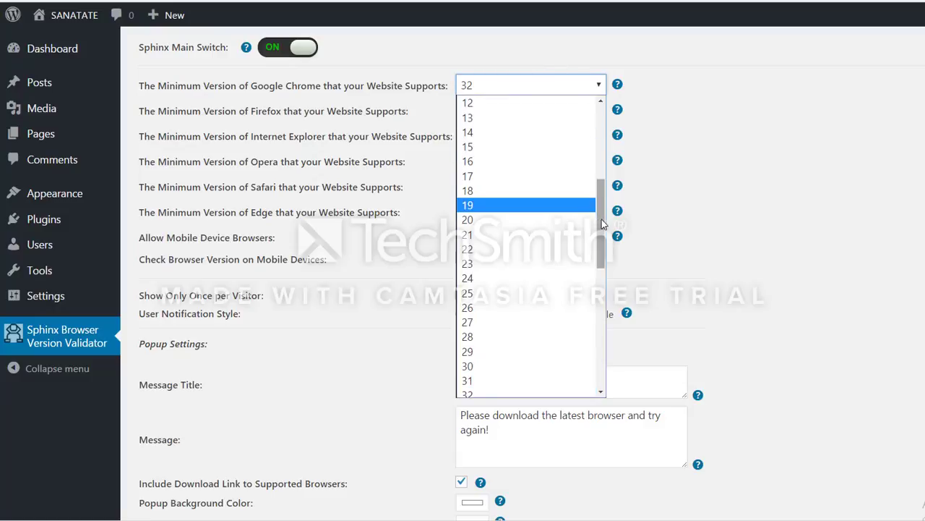
left_click_drag(601, 227, 579, 92)
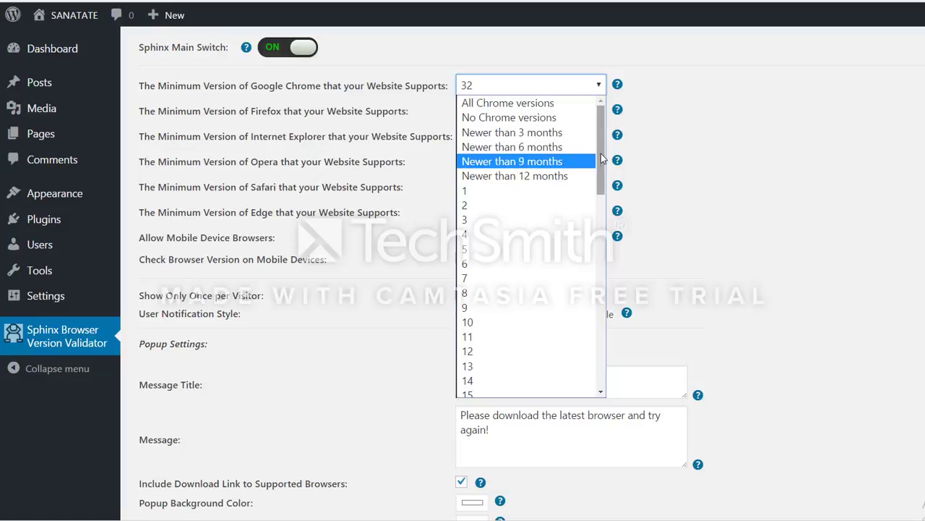
left_click_drag(594, 158, 594, 357)
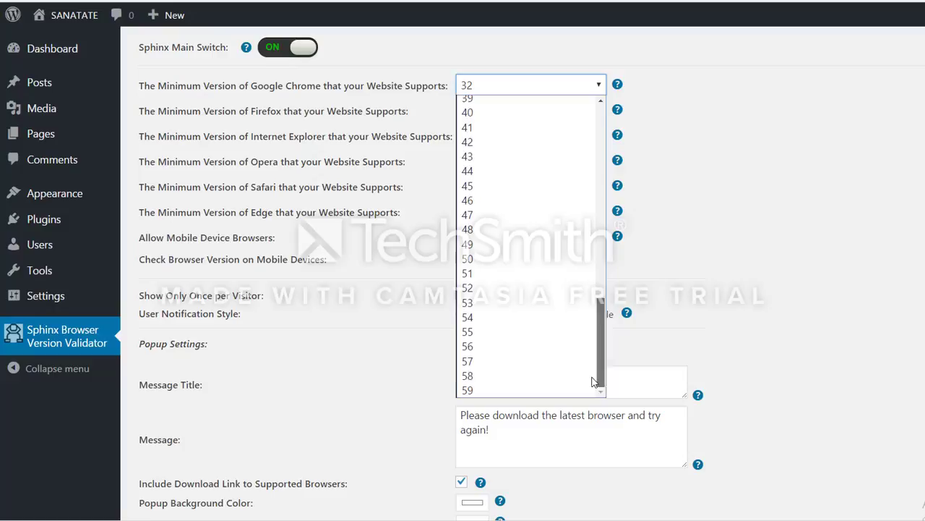
left_click(482, 259)
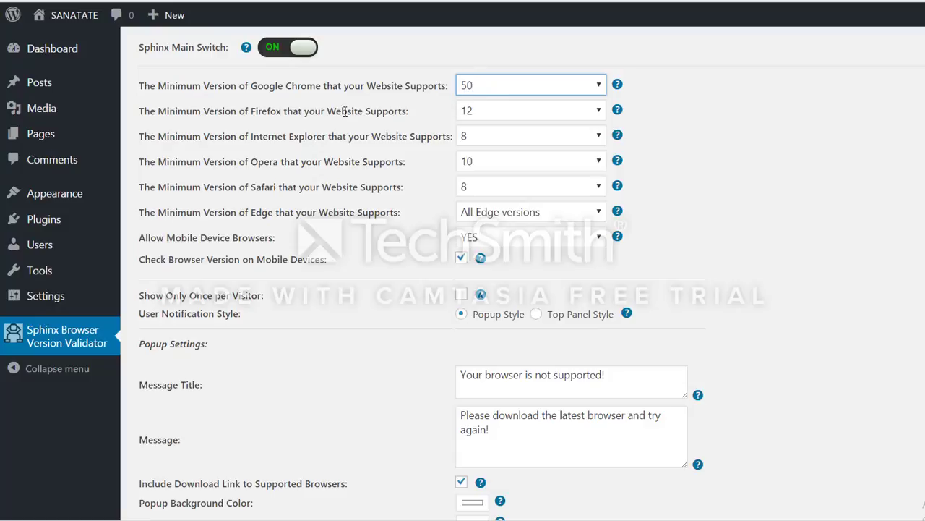
Step: Review the minimum version choices offered for Firefox, Internet Explorer and Opera
left_click(492, 110)
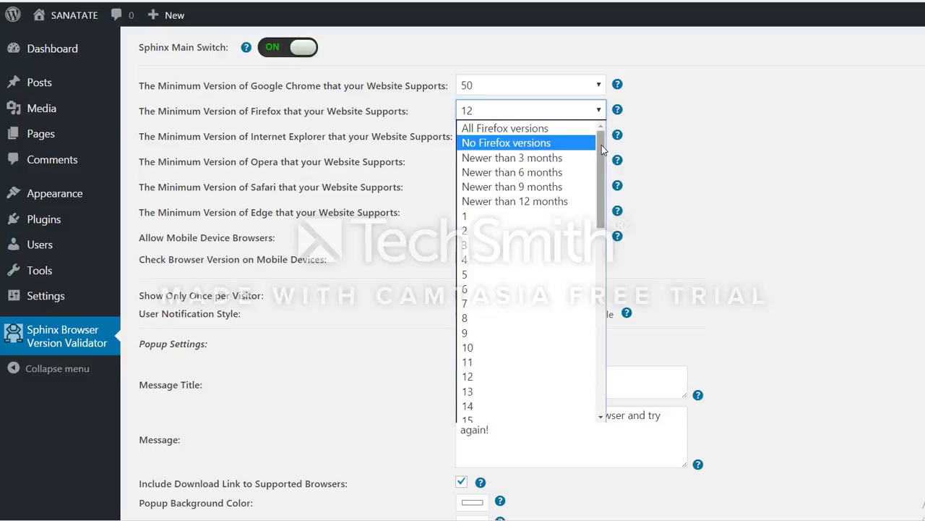
left_click(415, 139)
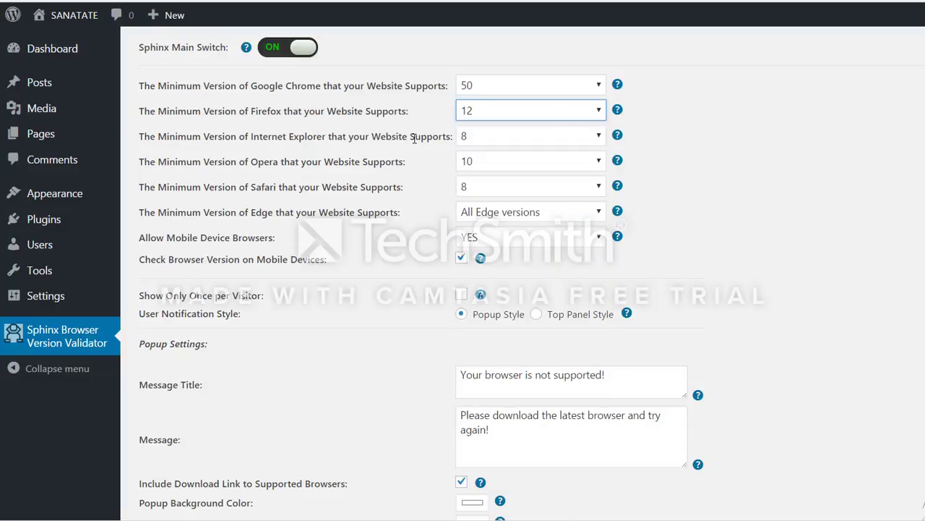
left_click(491, 138)
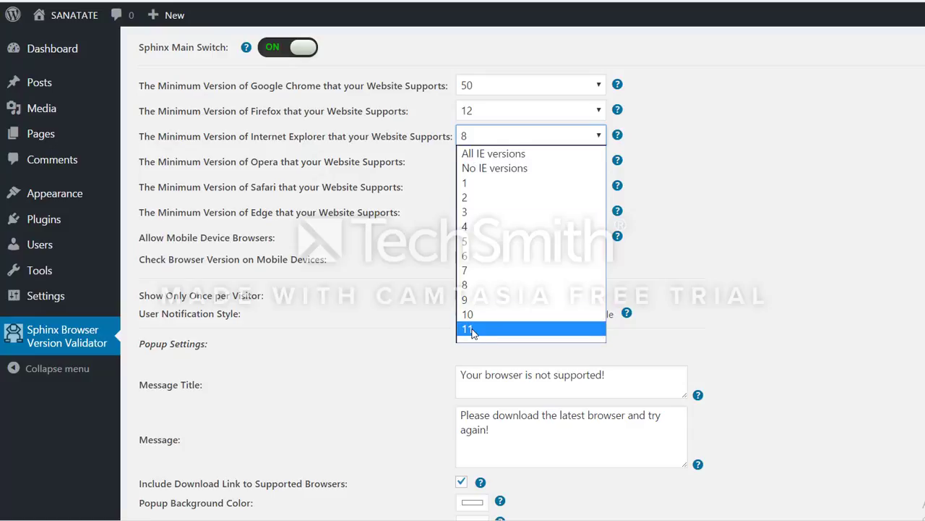
left_click(496, 161)
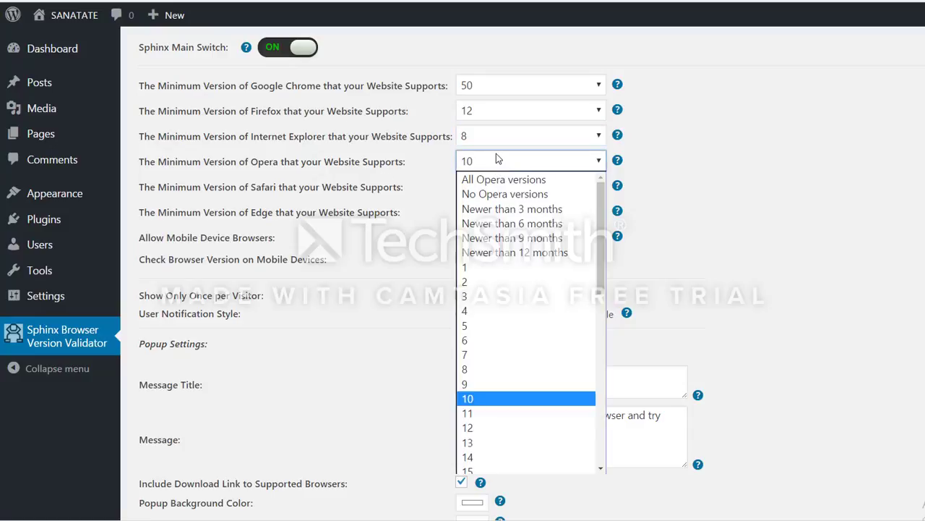
left_click(394, 156)
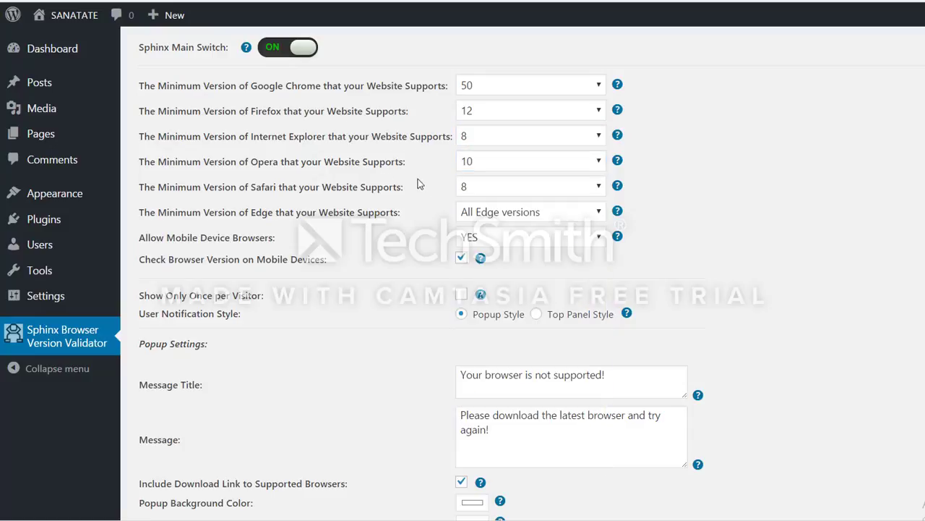
Step: Set the minimum supported Google Chrome version to 55
left_click(499, 85)
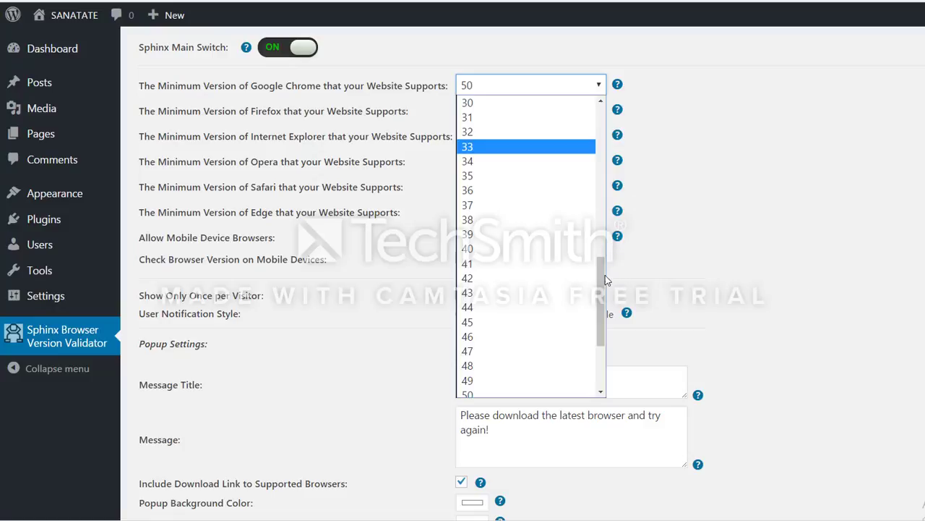
left_click_drag(604, 274, 601, 119)
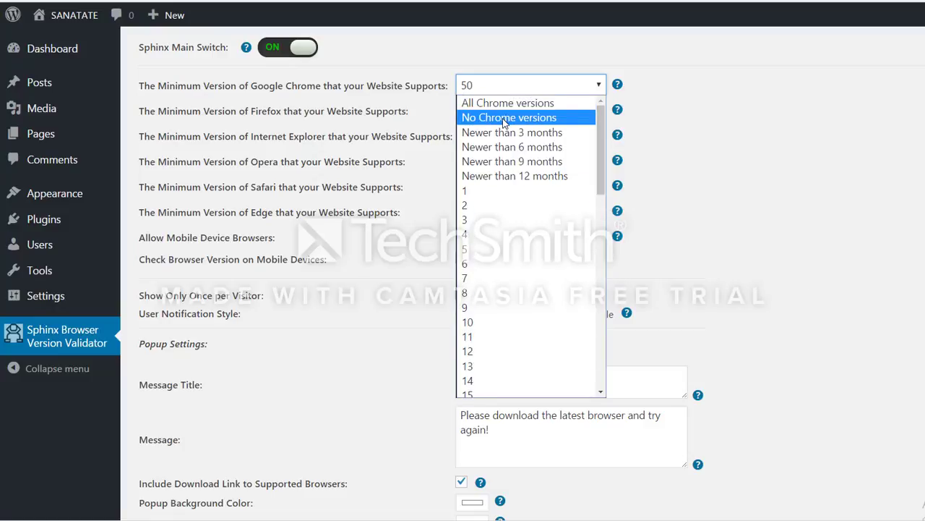
left_click_drag(602, 132, 591, 349)
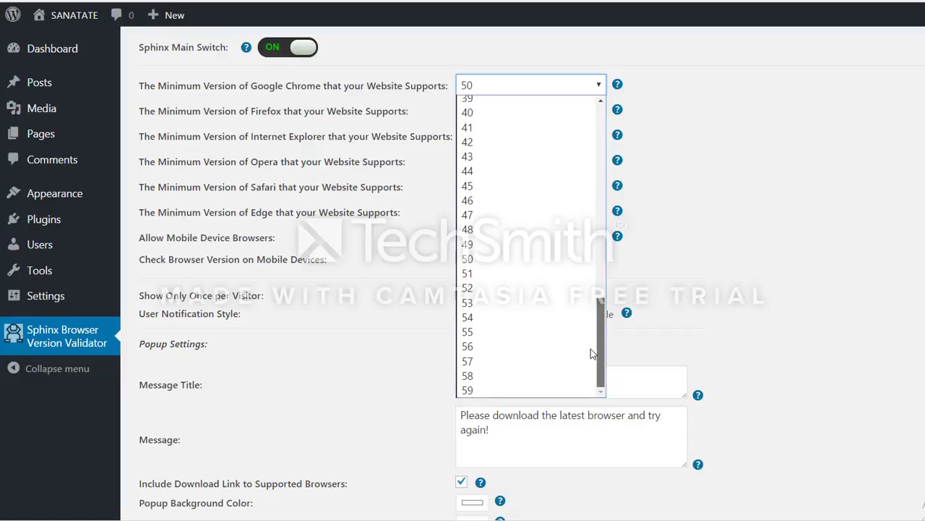
left_click(514, 337)
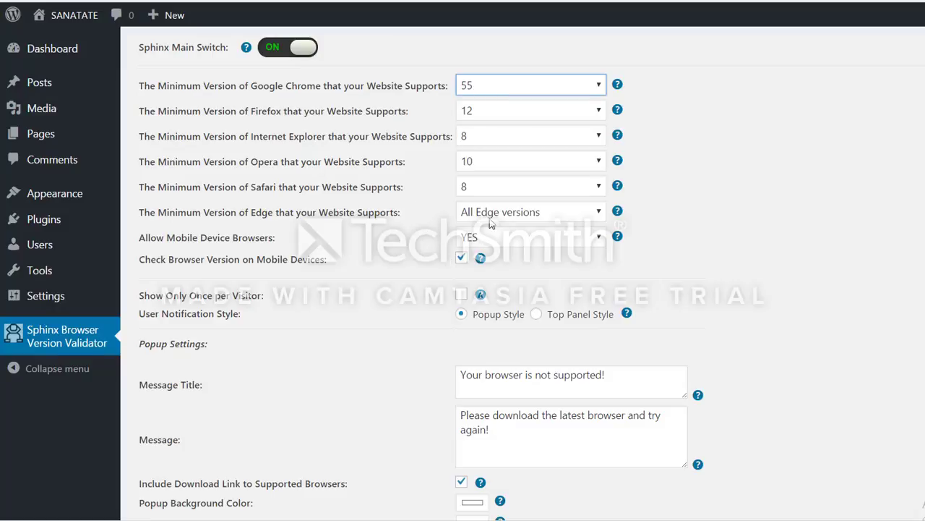
Step: Disallow mobile device browsers by setting the Allow Mobile Device Browsers option to NO
scroll(439, 256, "down", 2)
scroll(438, 210, "up", 2)
left_click_drag(167, 238, 273, 241)
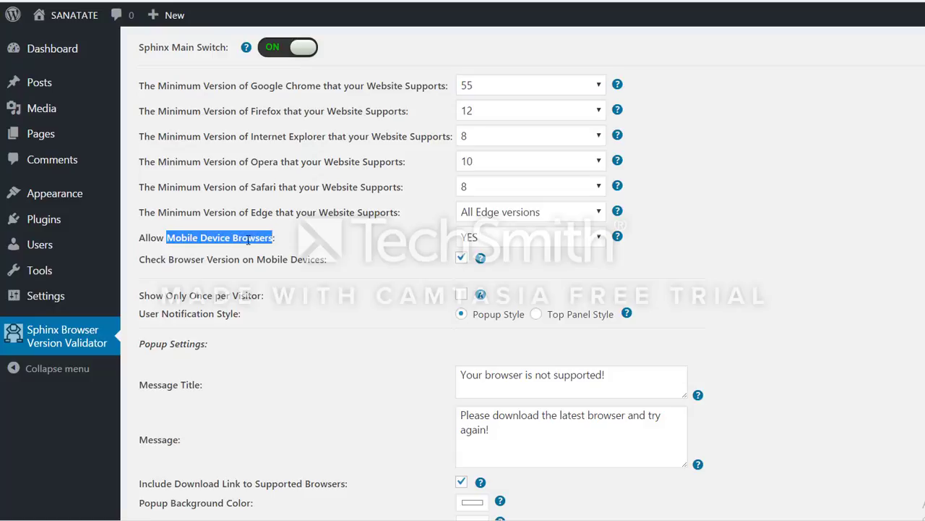
left_click(415, 235)
left_click(484, 239)
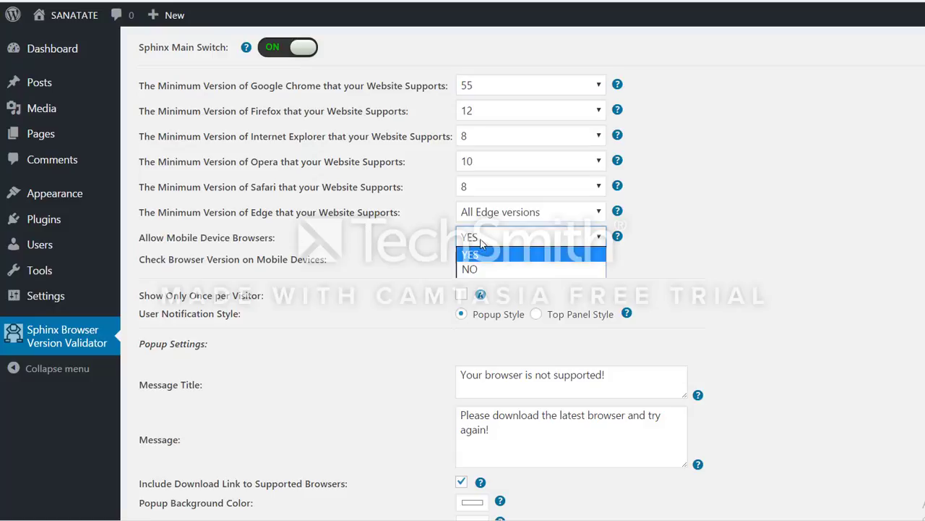
left_click(477, 240)
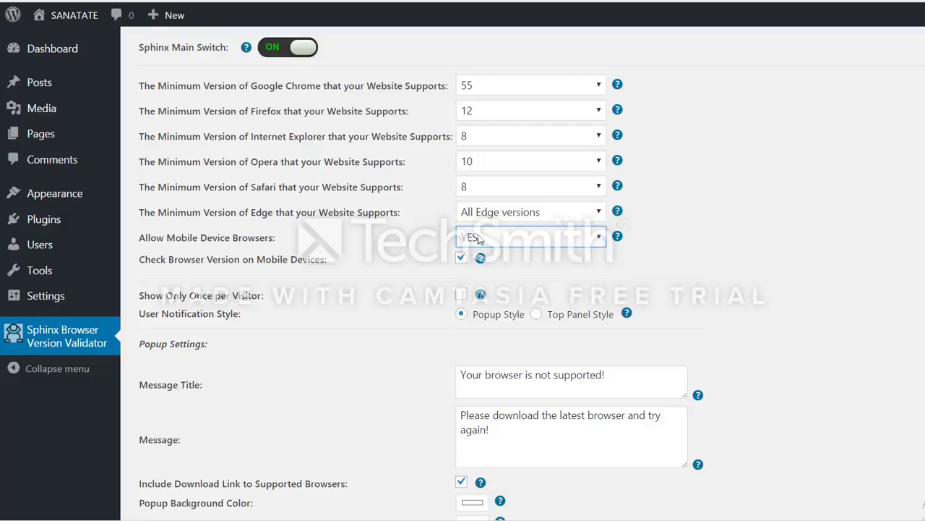
left_click(477, 239)
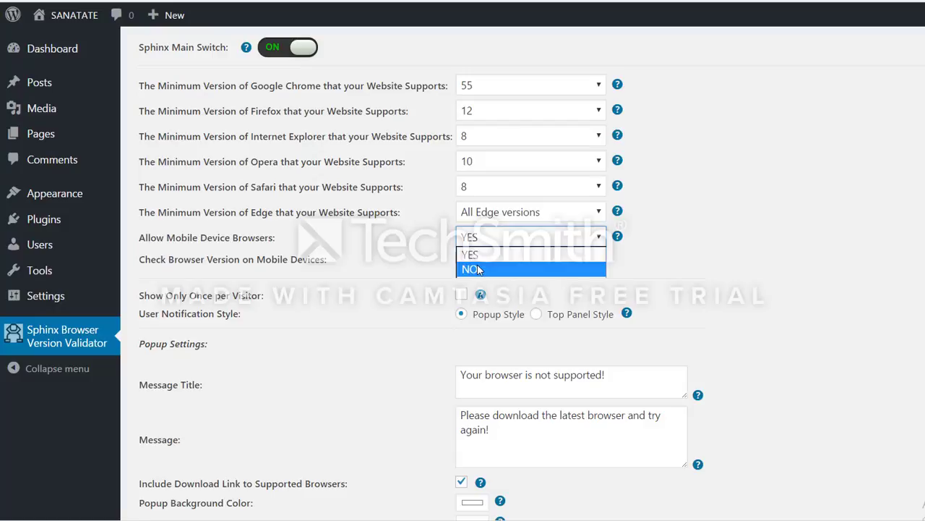
left_click(479, 266)
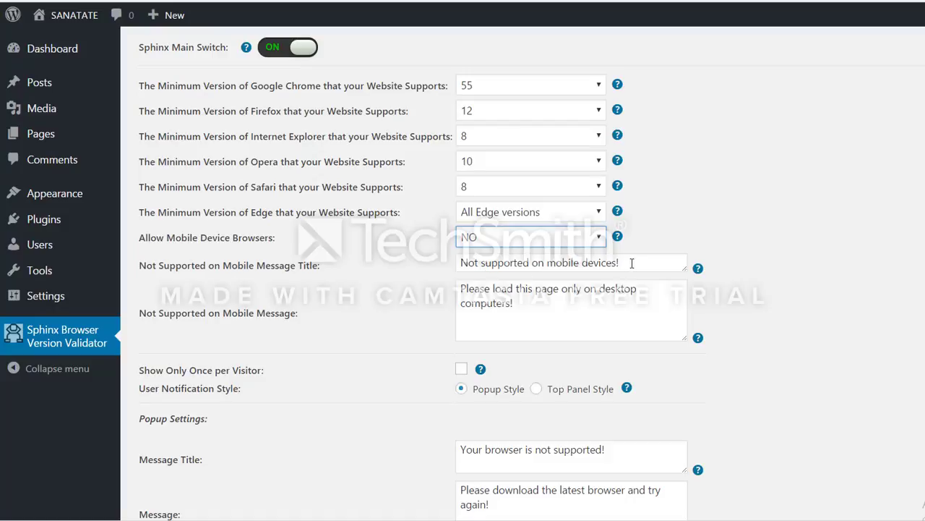
Step: Review the title and message texts shown to visitors on unsupported mobile devices
left_click_drag(631, 263, 446, 260)
left_click_drag(535, 299, 448, 287)
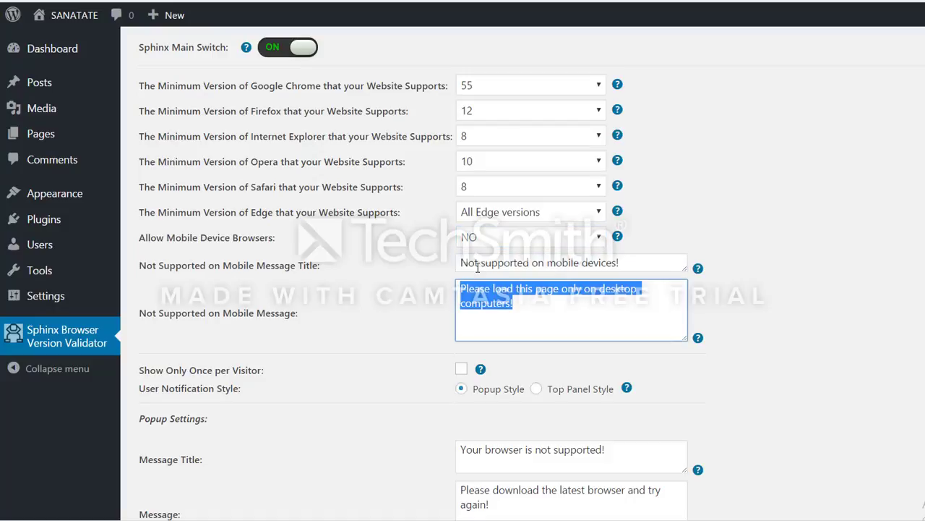
left_click(470, 263)
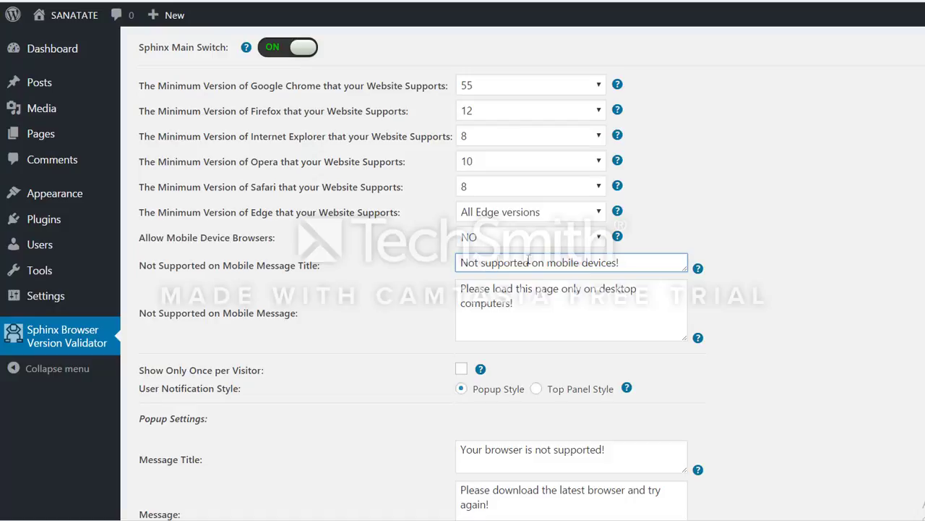
Step: Allow mobile device browsers again by setting the Allow Mobile Device Browsers option to YES
left_click_drag(622, 264, 447, 266)
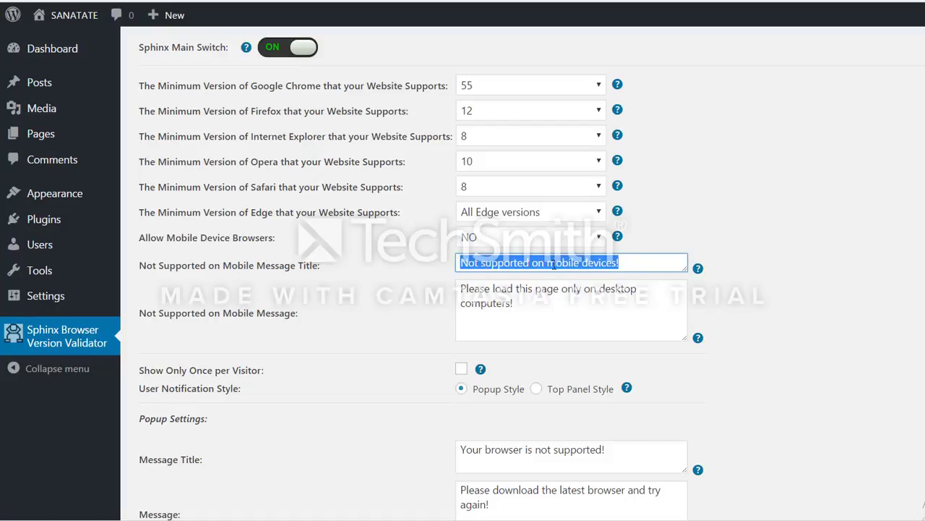
left_click_drag(572, 296, 439, 286)
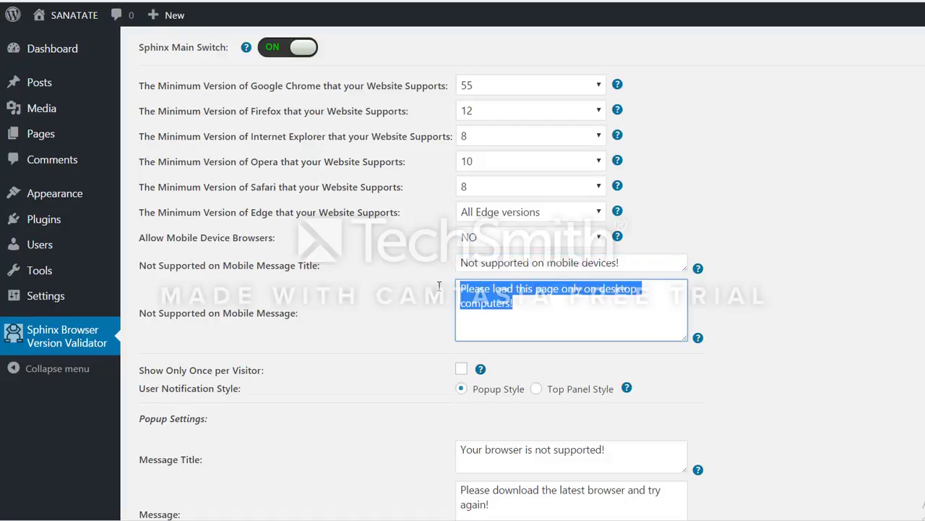
left_click(520, 313)
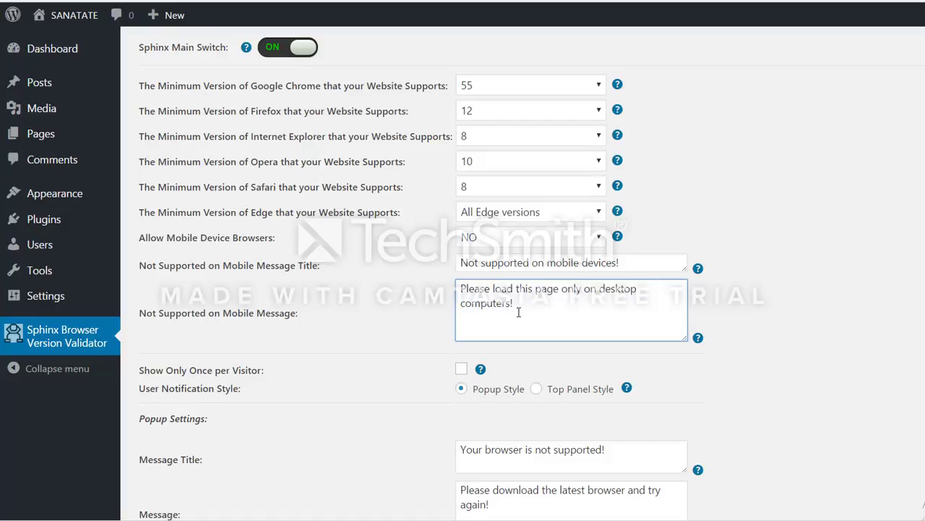
left_click(483, 241)
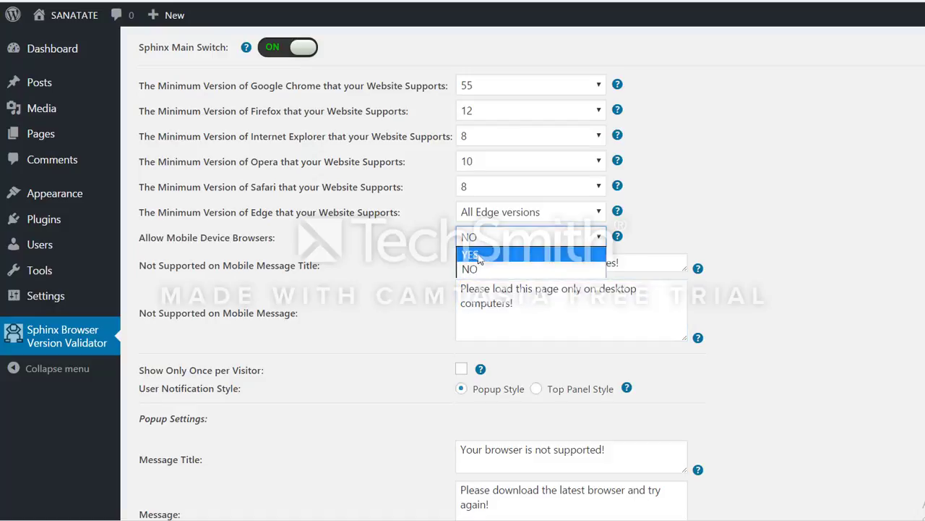
left_click(480, 255)
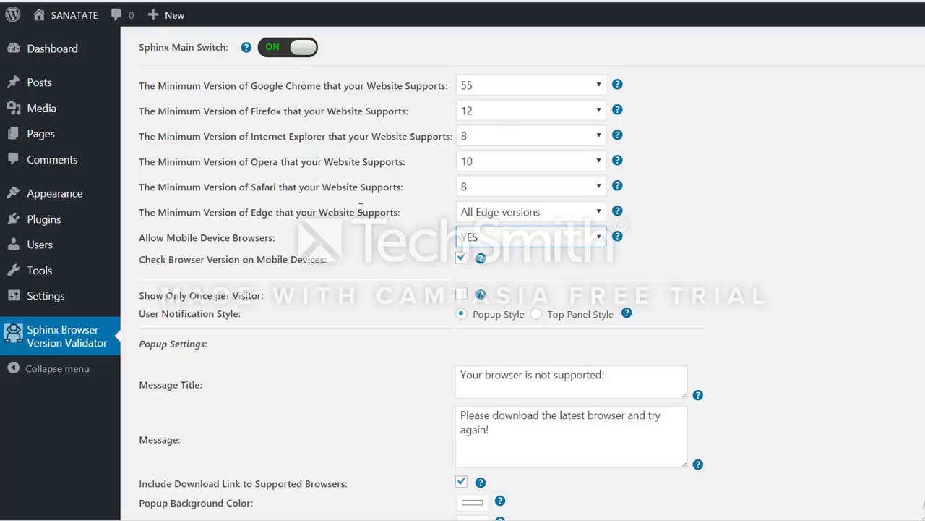
Step: Enable Show Only Once per Visitor and choose Popup Style as the user notification style
left_click(471, 85)
left_click(471, 85)
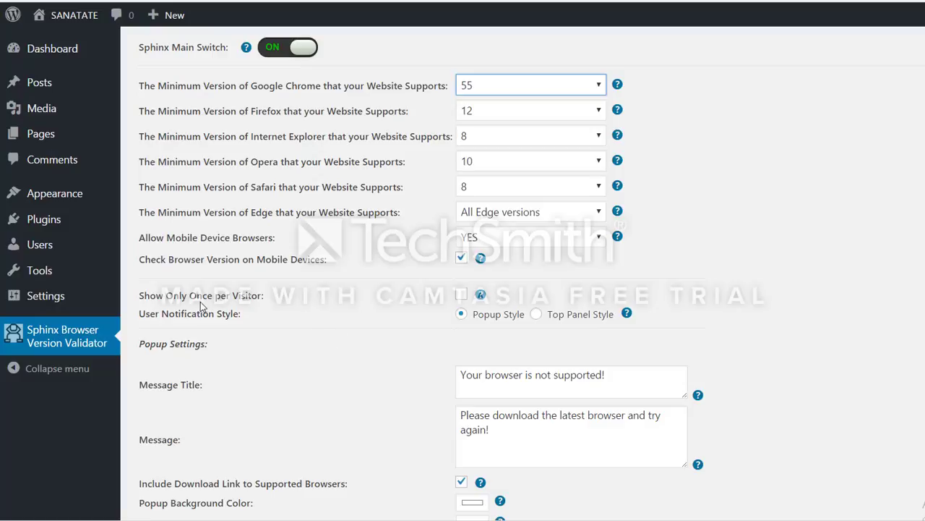
left_click_drag(166, 296, 264, 298)
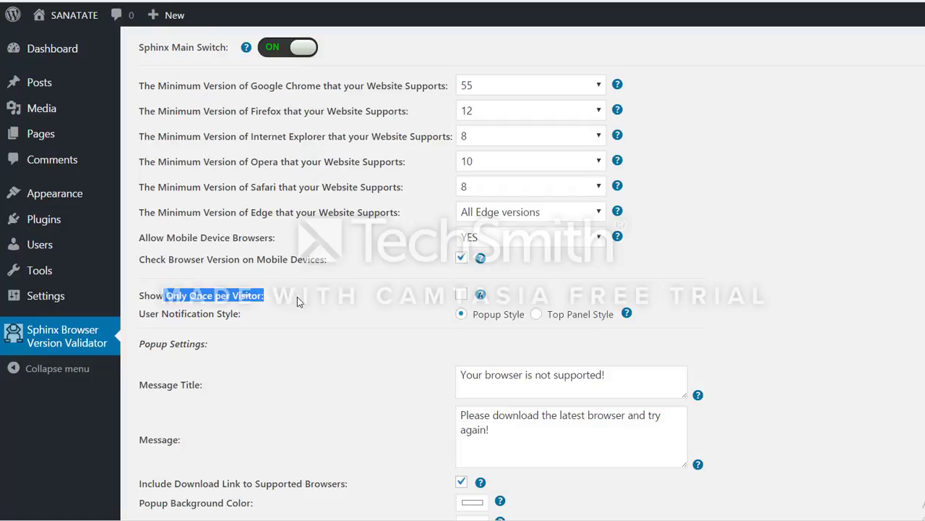
left_click(417, 299)
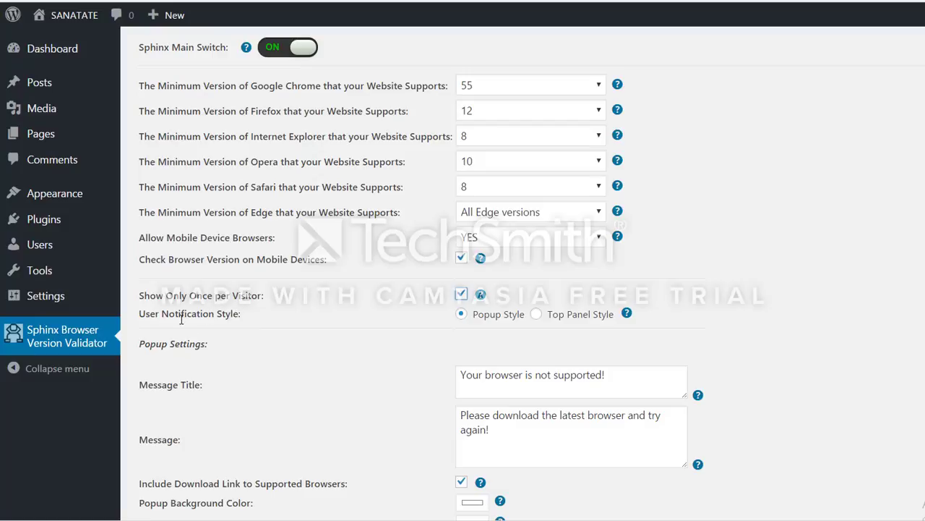
left_click(464, 315)
Step: Review the message title and message text in the Popup Settings section
scroll(460, 318, "down", 3)
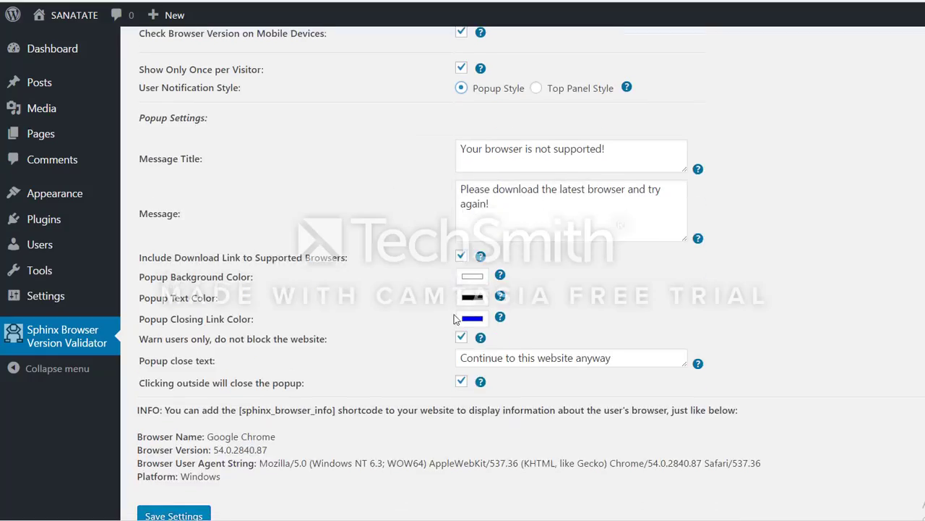
left_click_drag(618, 152, 467, 161)
left_click(484, 158)
left_click_drag(615, 149, 458, 149)
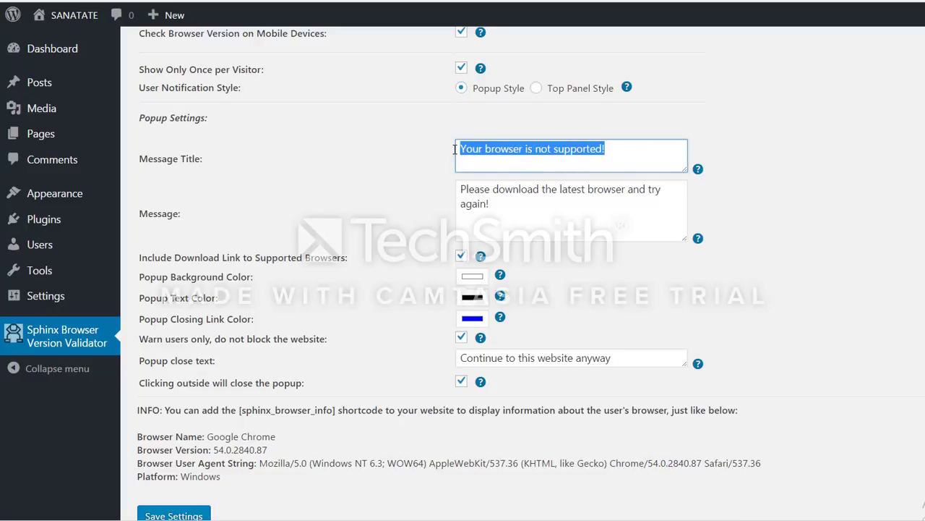
left_click_drag(496, 207, 454, 192)
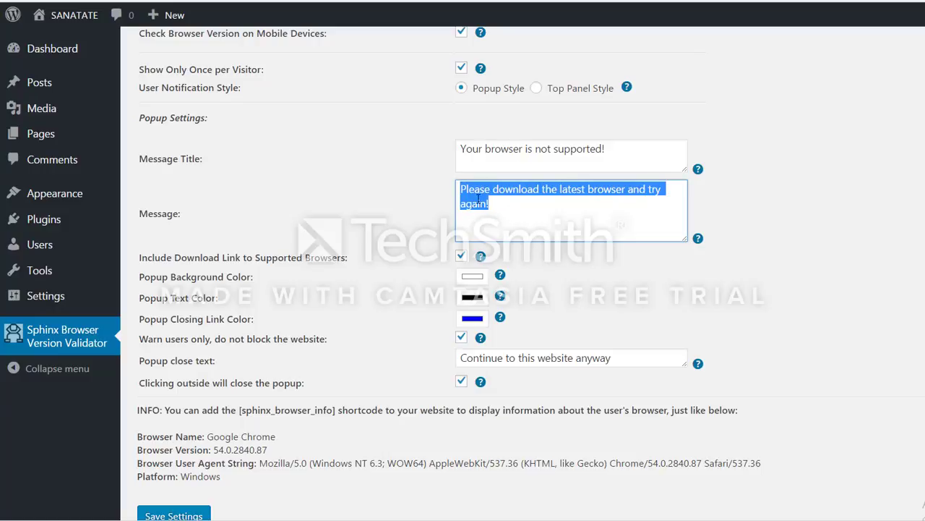
left_click(468, 168)
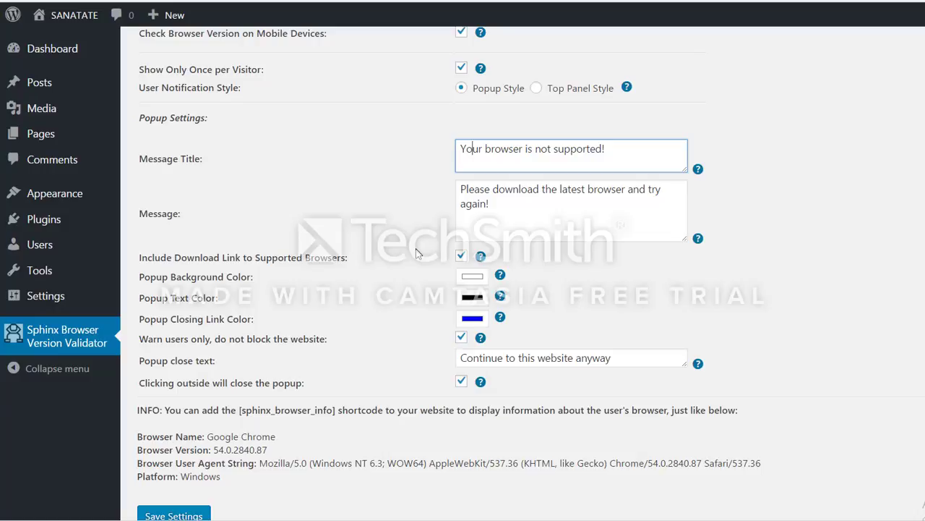
scroll(456, 172, "up", 3)
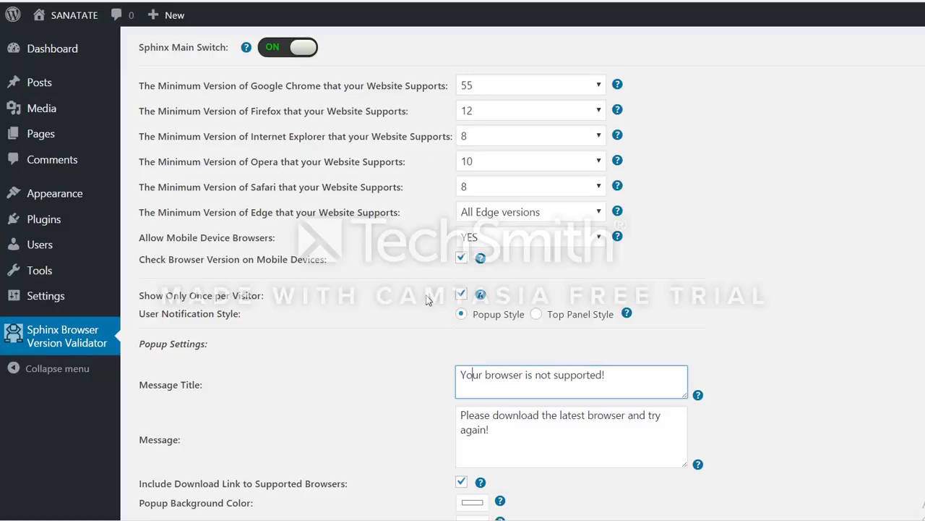
Step: Set the popup background color to a light blue with red 92, green 104 and blue 254
scroll(432, 270, "down", 3)
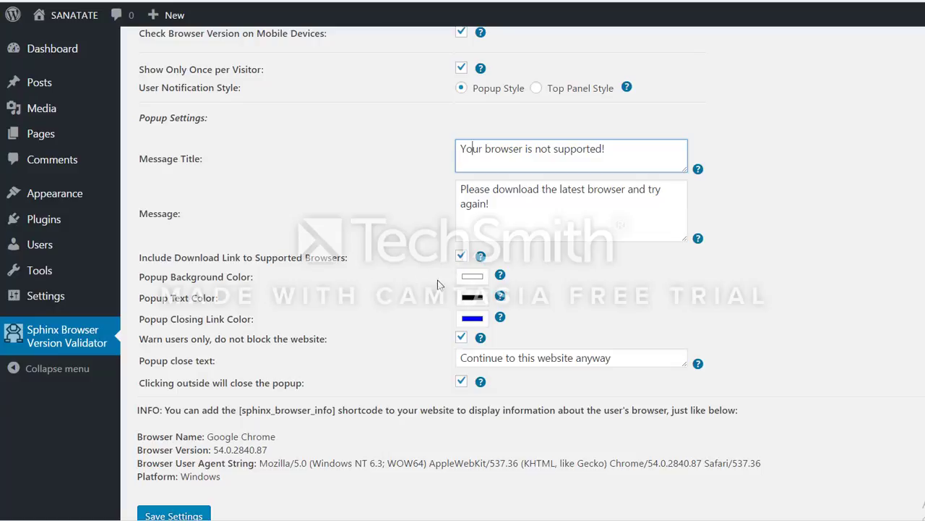
left_click(475, 283)
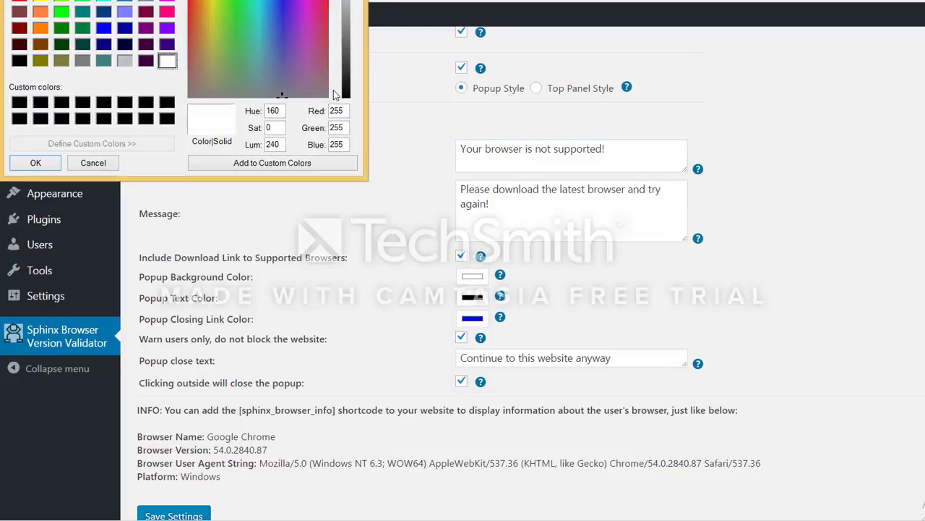
left_click(281, 94)
left_click_drag(280, 90, 280, 0)
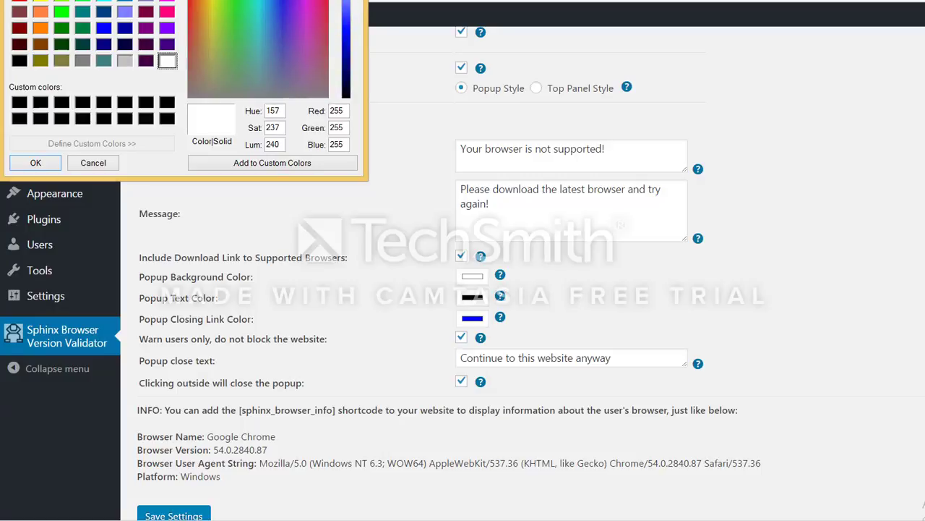
mouse_move(361, 1)
left_mouse_down()
mouse_move(358, 13)
mouse_move(361, 4)
left_mouse_up()
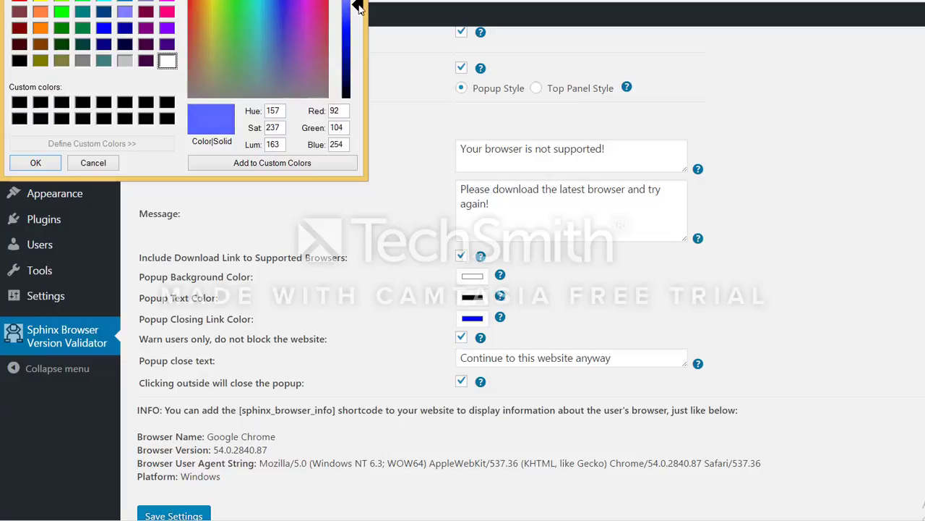
left_click(36, 162)
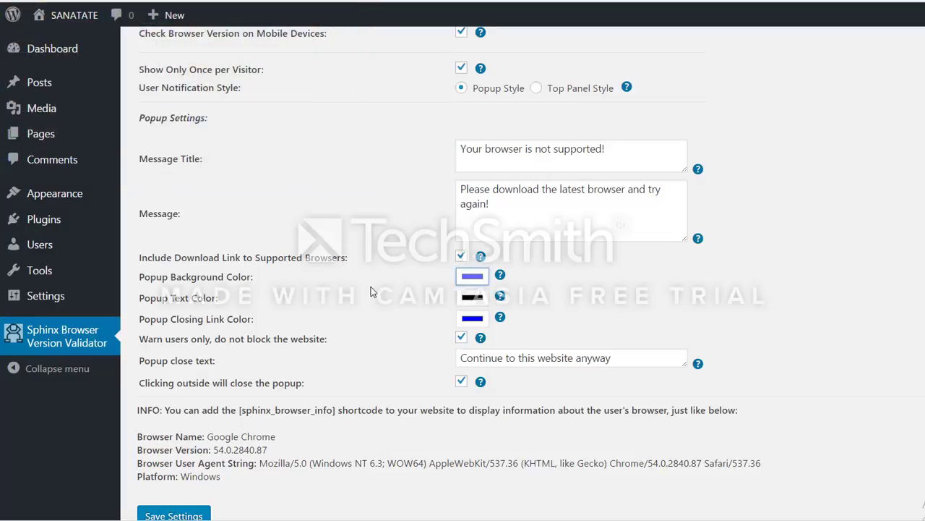
Step: Set the popup closing link color to a bright red with red 255, green 26 and blue 0
left_click(472, 318)
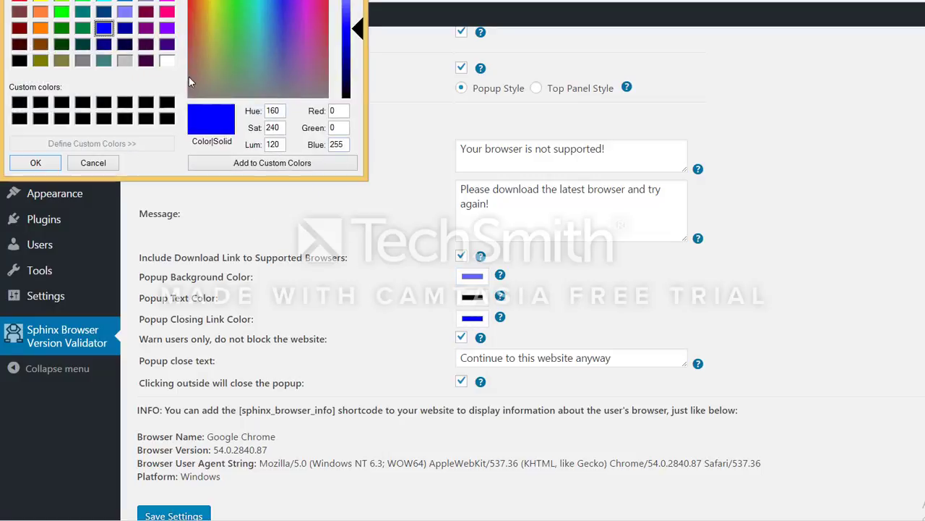
left_click_drag(242, 0, 190, 1)
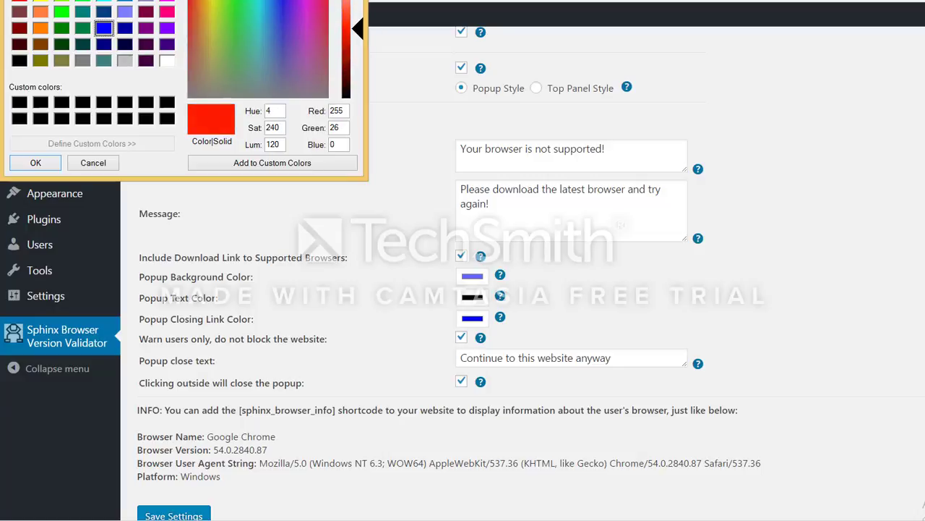
left_click(35, 163)
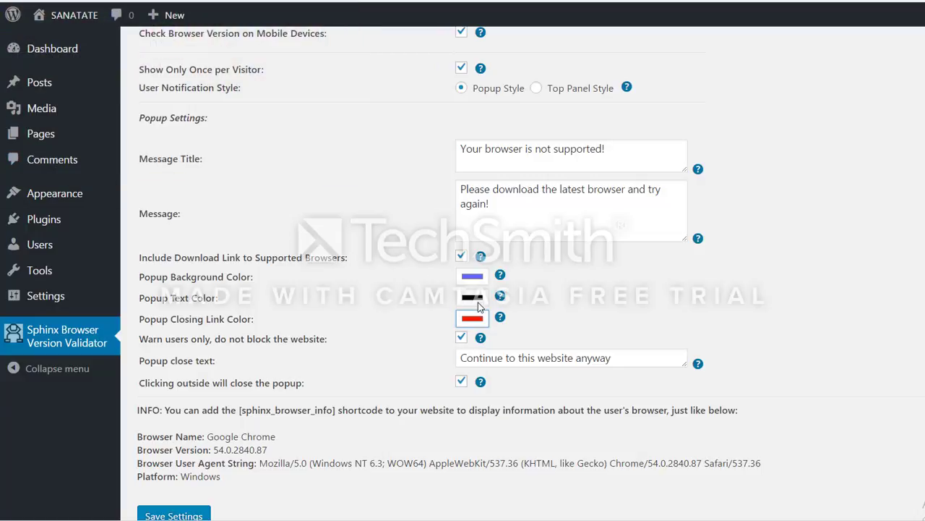
Step: Set the popup text color to white (255, 255, 255)
left_click(473, 298)
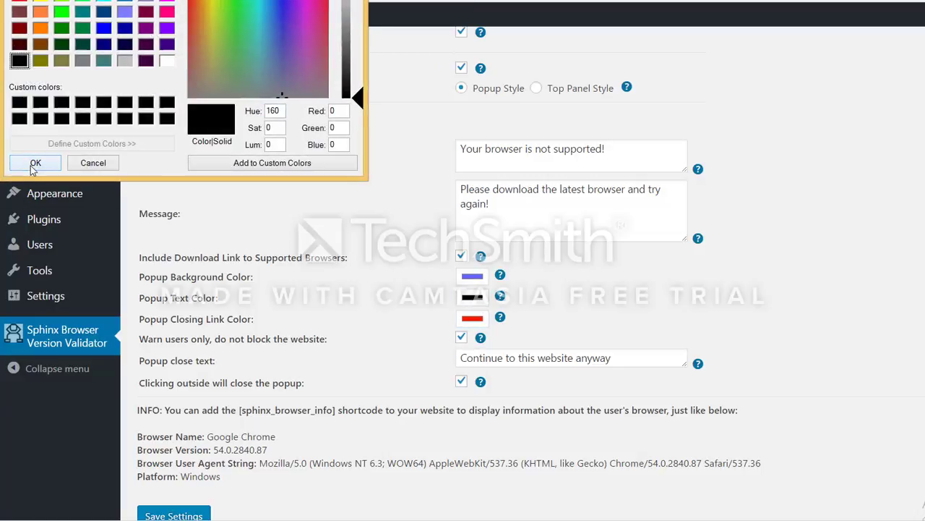
left_click_drag(360, 101, 358, 1)
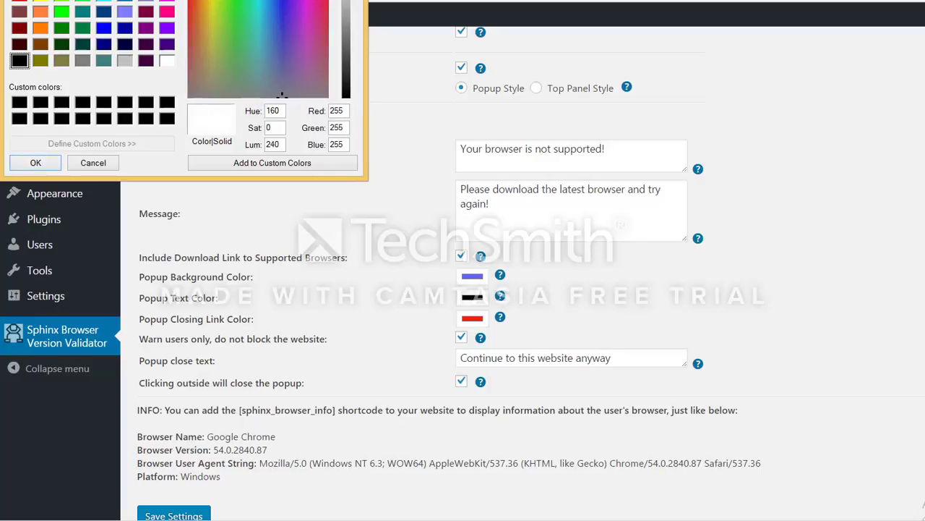
left_click(36, 163)
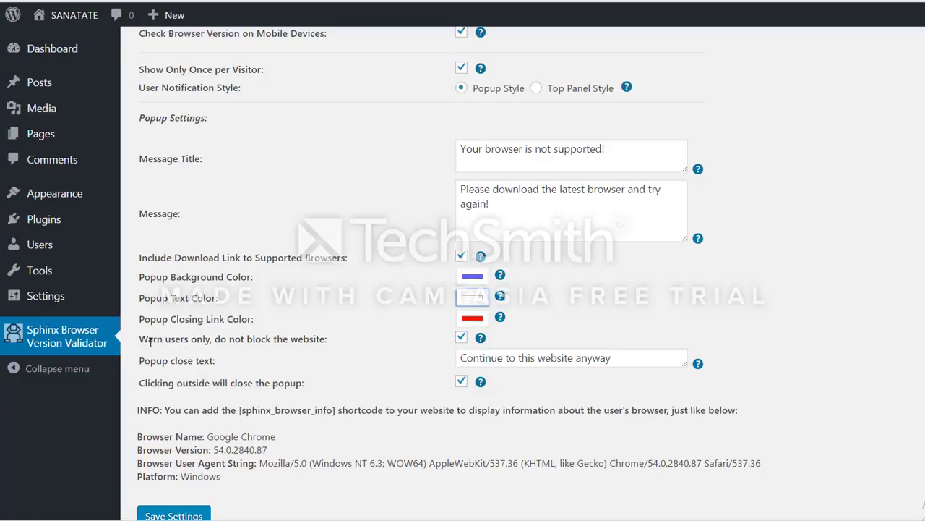
Step: Turn the option to warn users without blocking the website off and on again to compare the available settings
left_click_drag(142, 340, 334, 339)
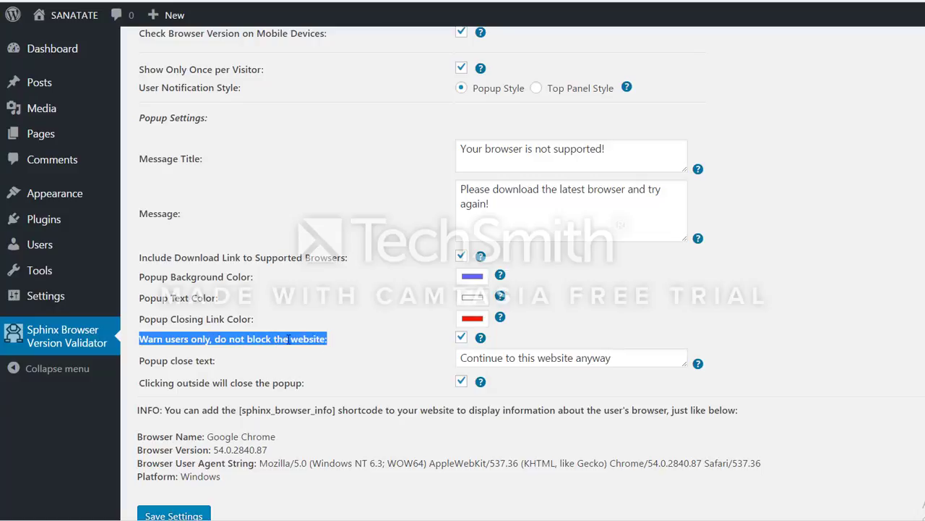
left_click(355, 337)
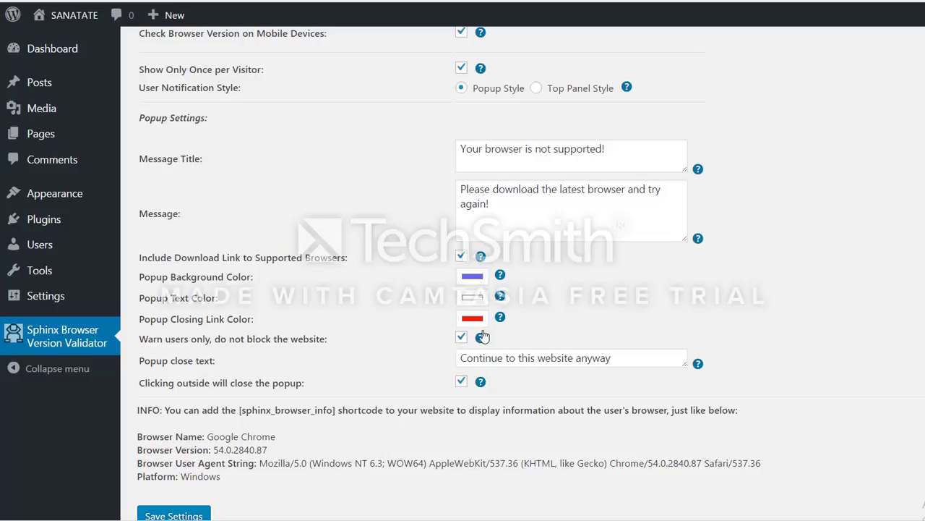
left_click(462, 336)
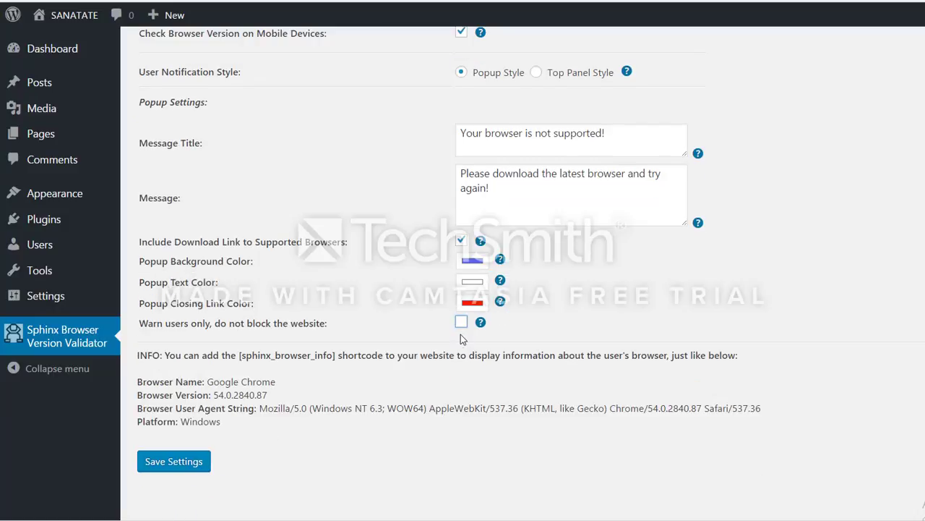
left_click(461, 322)
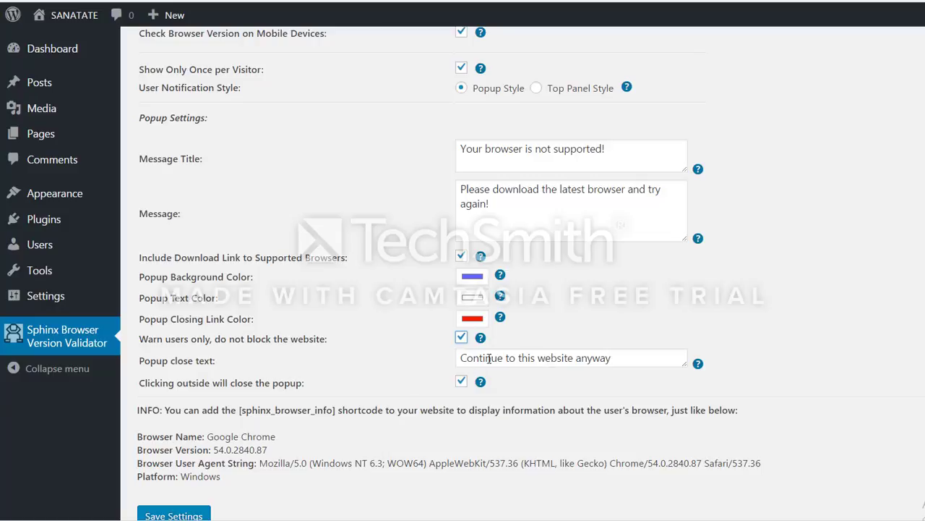
Step: Review the popup close text and the option for closing the popup by clicking outside it
left_click_drag(462, 358, 616, 363)
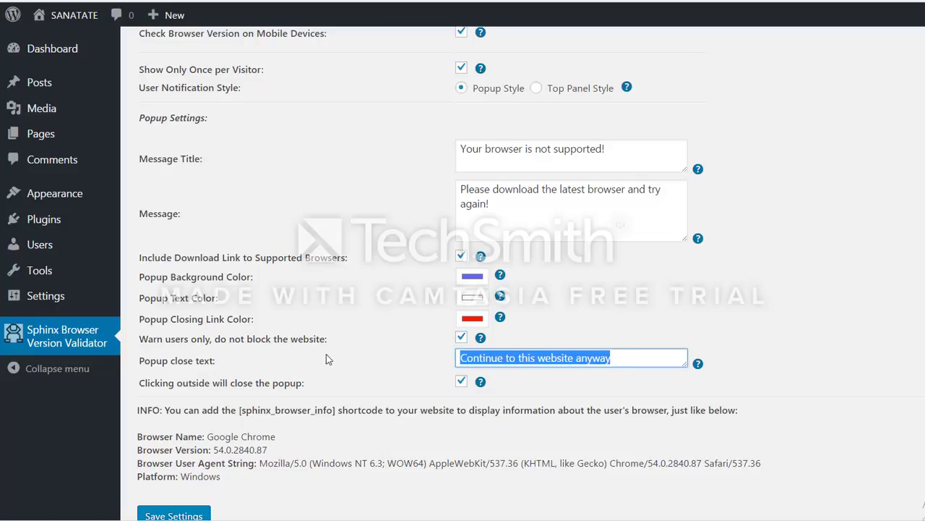
left_click(530, 362)
left_click_drag(615, 361, 431, 364)
left_click(253, 382)
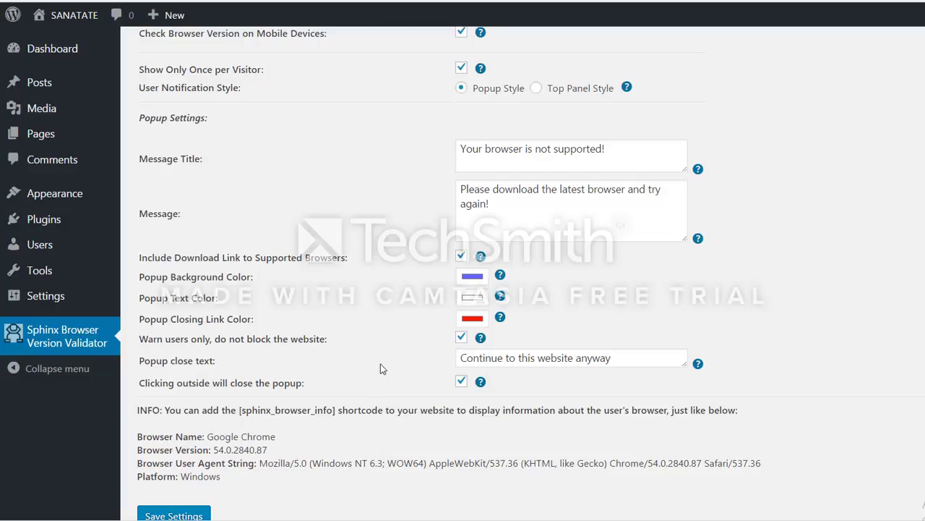
Step: Save the plugin settings, check the website's blog page for the popup, and return to the plugin settings
scroll(380, 368, "down", 1)
left_click(189, 445)
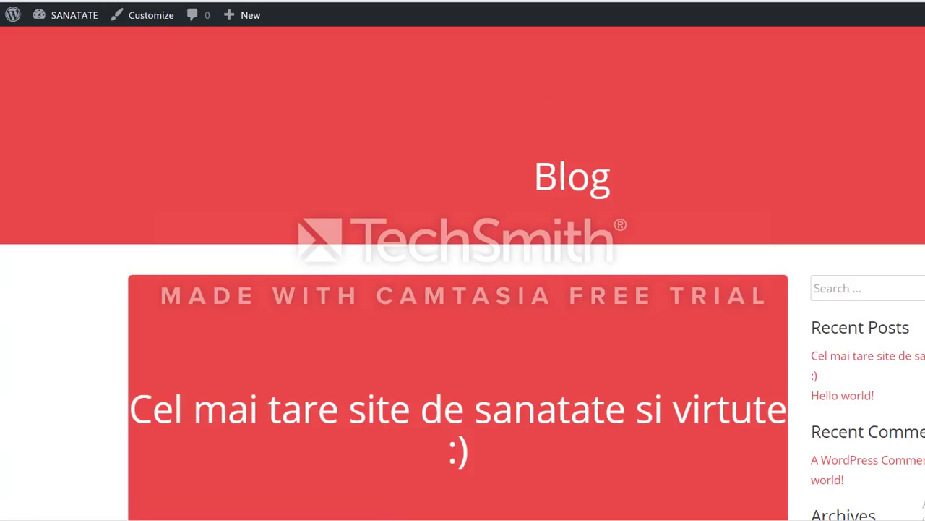
left_click(145, 16)
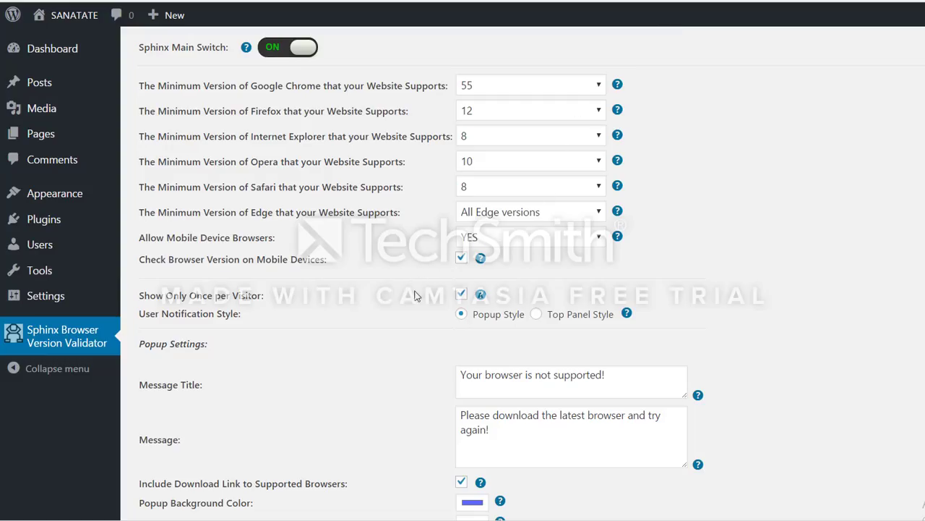
Step: Disable Show Only Once per Visitor and save the plugin settings
left_click(461, 296)
scroll(448, 298, "down", 1)
scroll(446, 298, "down", 4)
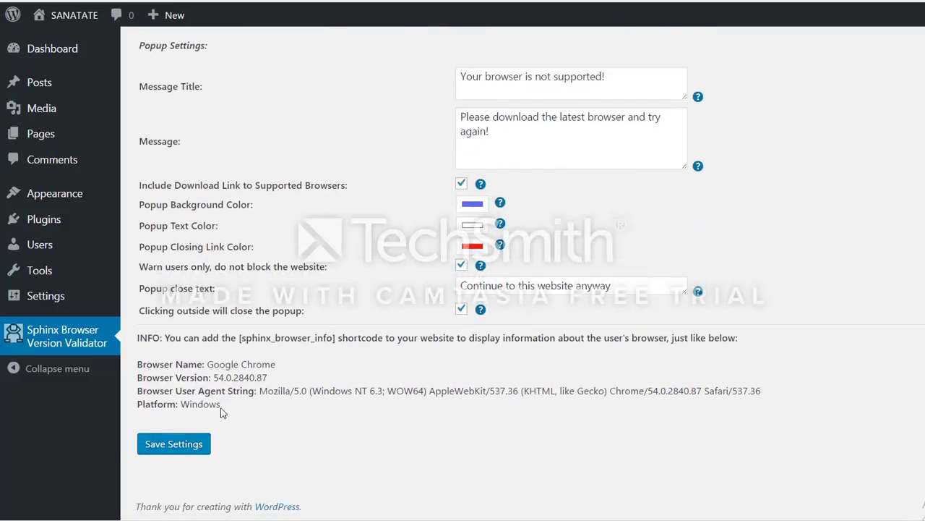
left_click(177, 444)
scroll(366, 269, "up", 4)
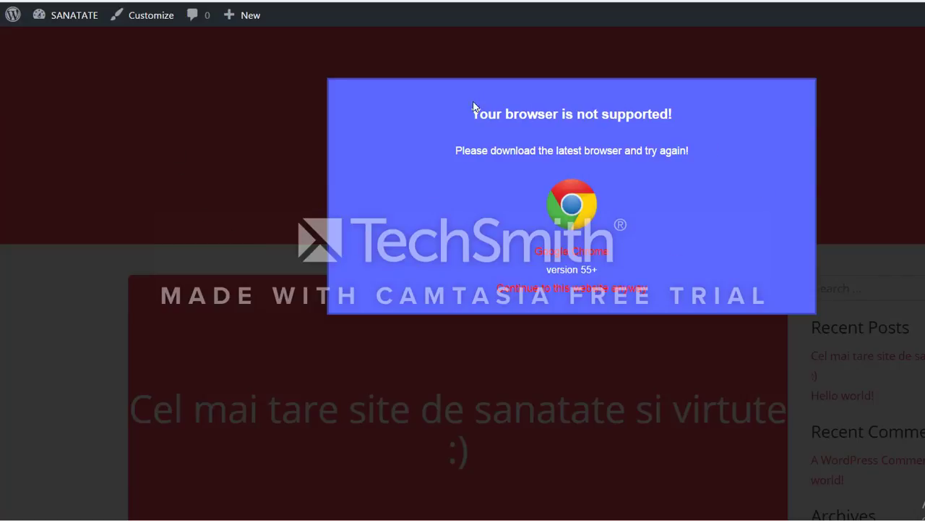
Step: Examine the title and message text of the unsupported-browser popup on the website's blog page
left_click_drag(472, 110, 681, 122)
left_click(680, 131)
left_click_drag(507, 114, 639, 107)
left_click_drag(456, 147, 665, 148)
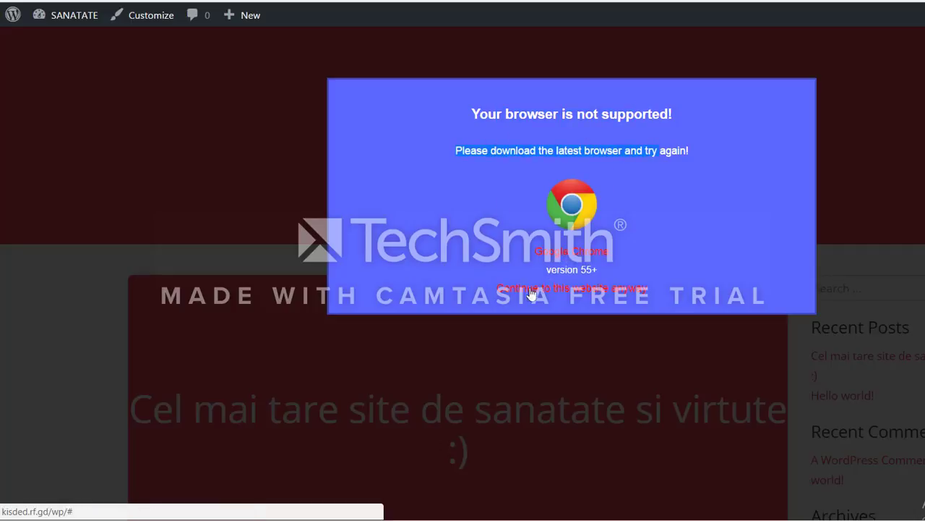
Step: Test the popup's Google Chrome download link, its close link and dismissing it from outside on the website's blog page
left_click(568, 253)
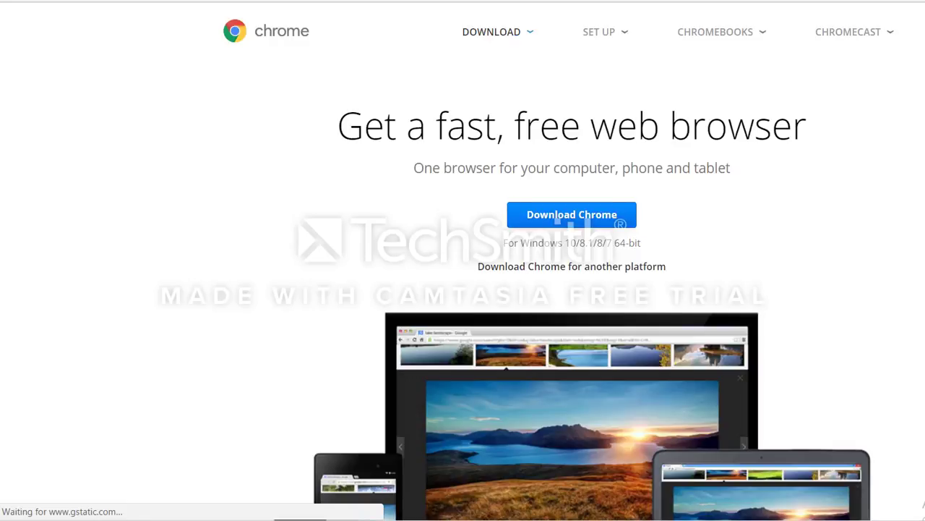
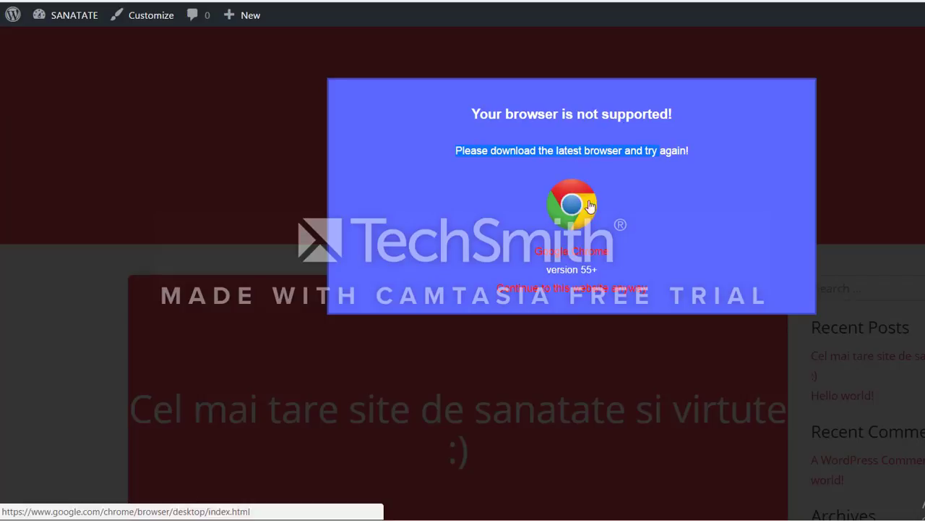
left_click(548, 287)
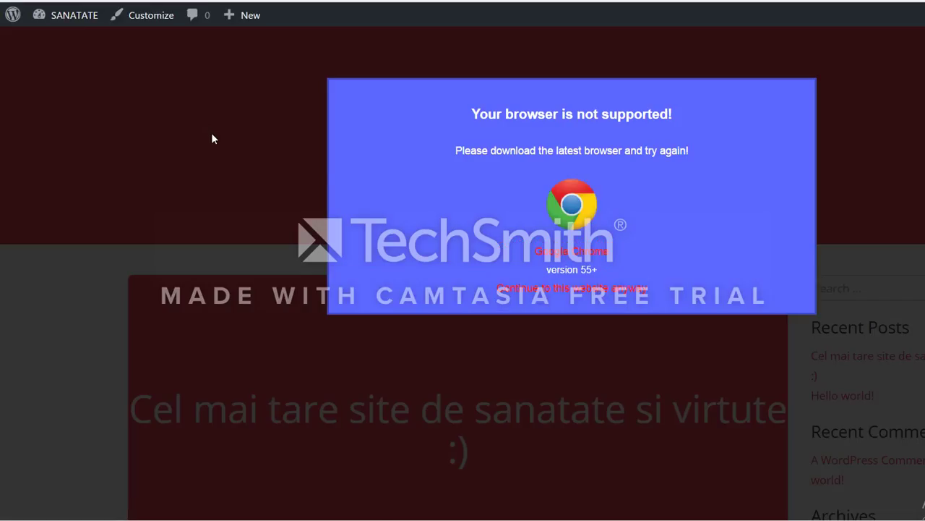
left_click(180, 247)
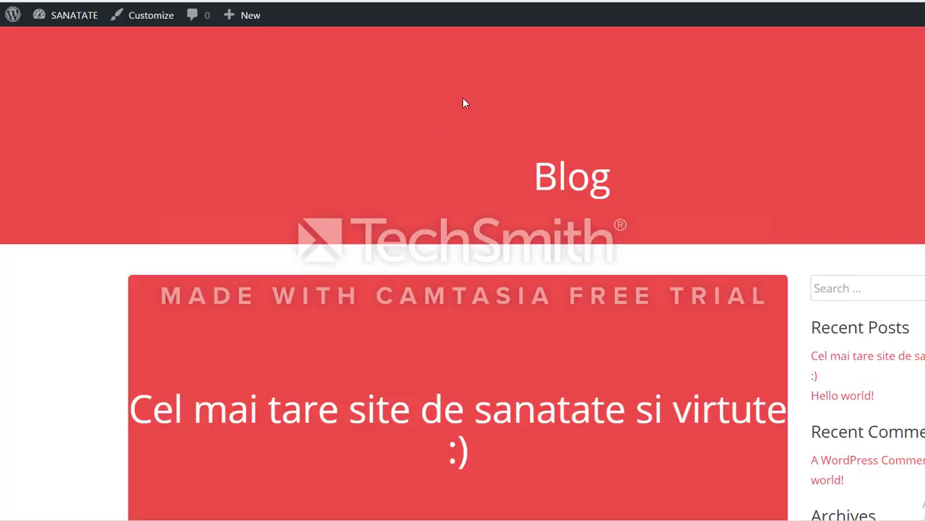
key("F5")
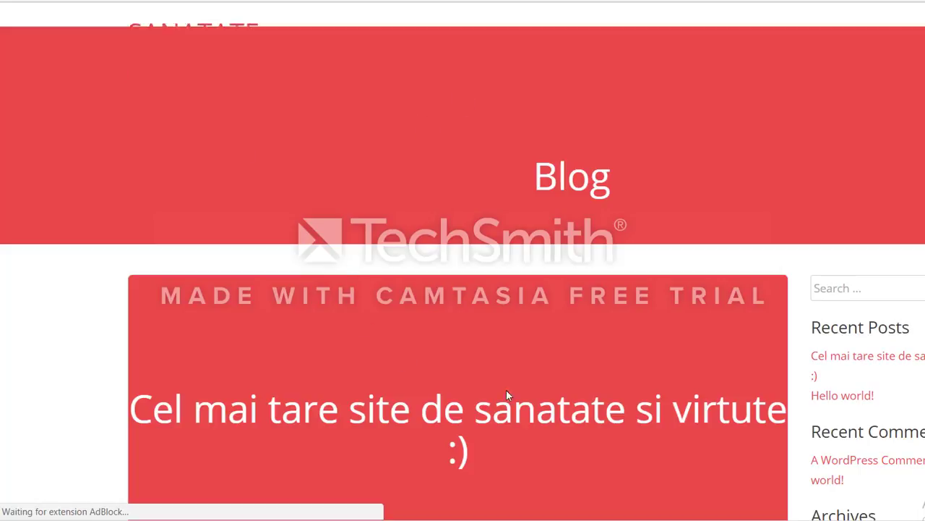
left_click(124, 232)
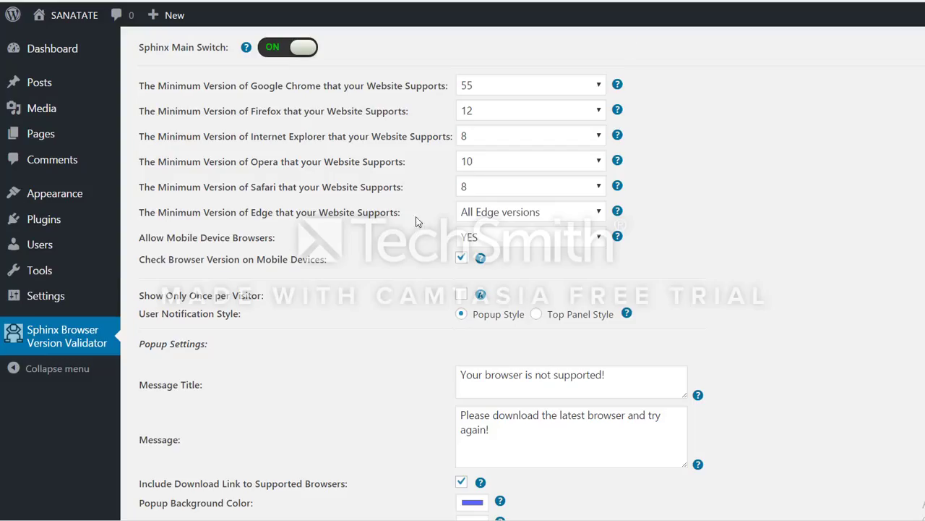
Step: Disable the "Clicking outside will close the popup" option, save the settings, and dismiss the blog page's popup with its close link
scroll(416, 221, "down", 5)
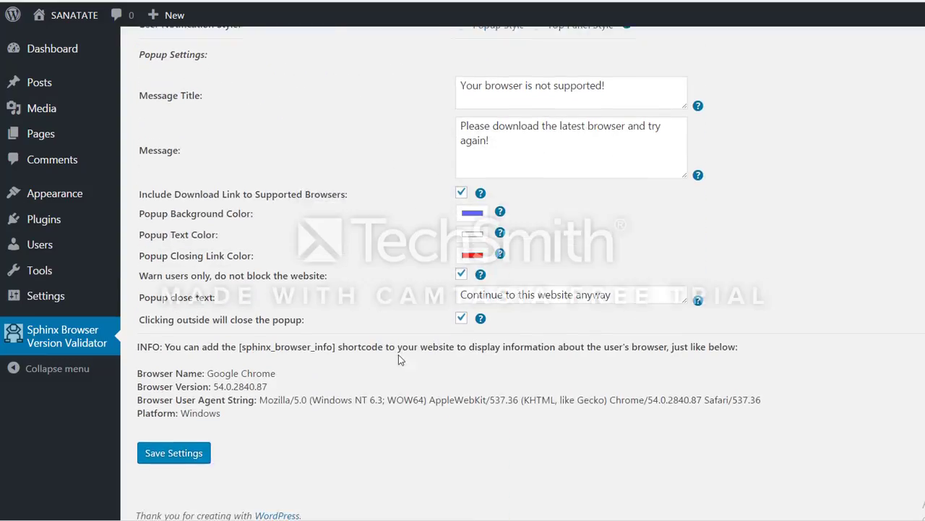
left_click(460, 310)
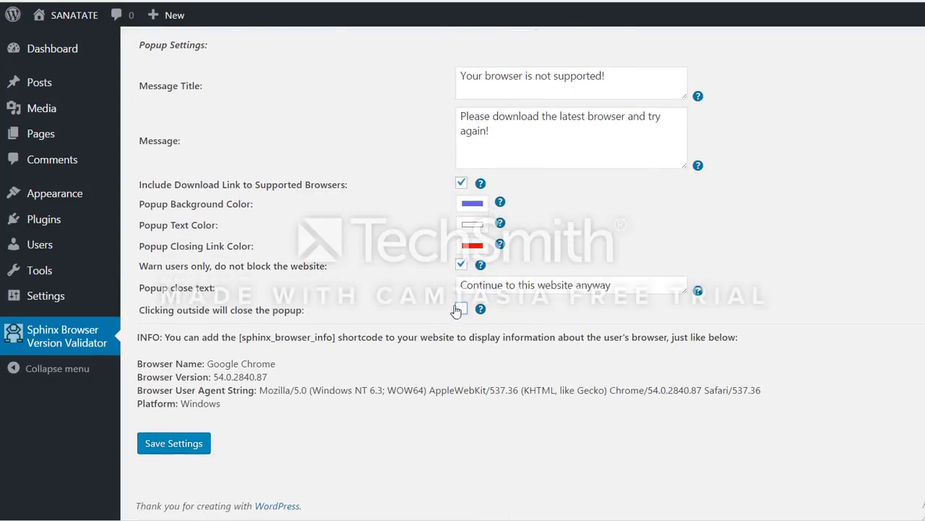
left_click(172, 443)
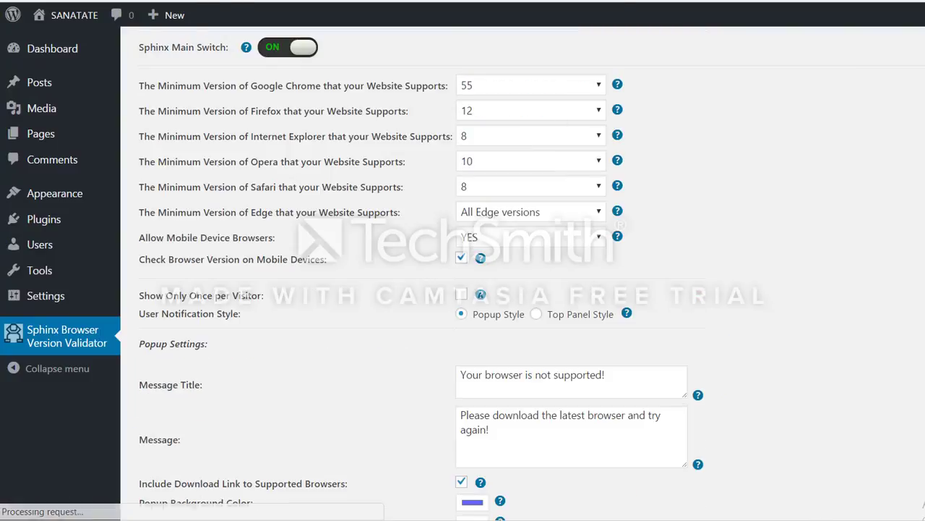
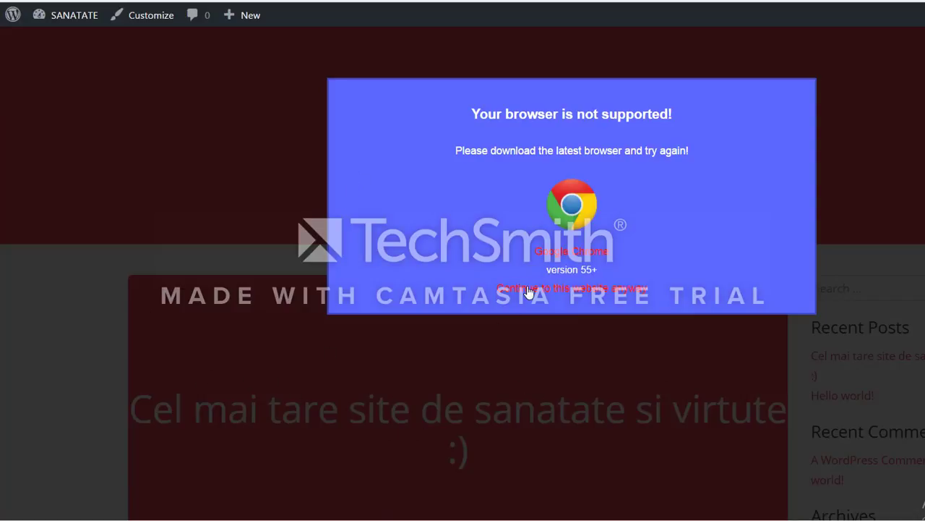
left_click(528, 288)
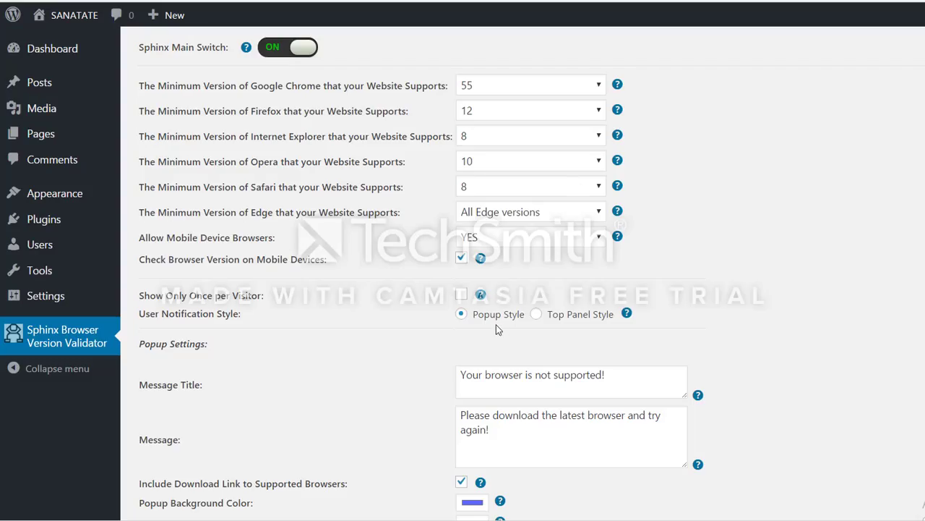
Step: Disable "Warn users only, do not block the website" in the popup settings and save the plugin settings
scroll(439, 292, "down", 5)
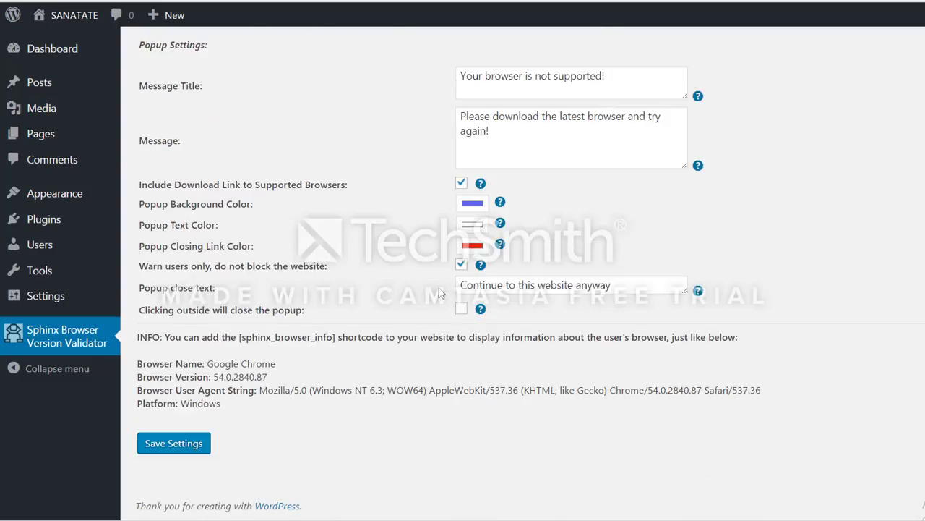
left_click_drag(201, 268, 409, 273)
left_click(462, 265)
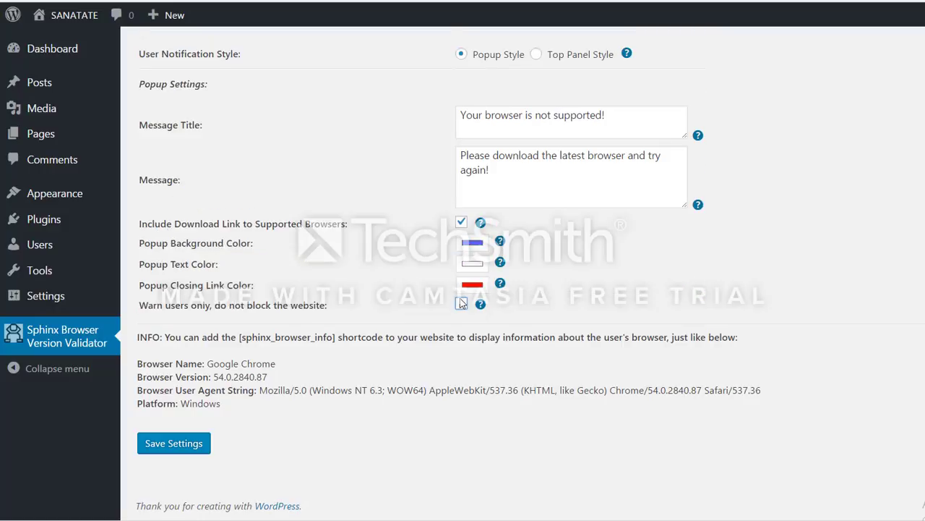
left_click(190, 446)
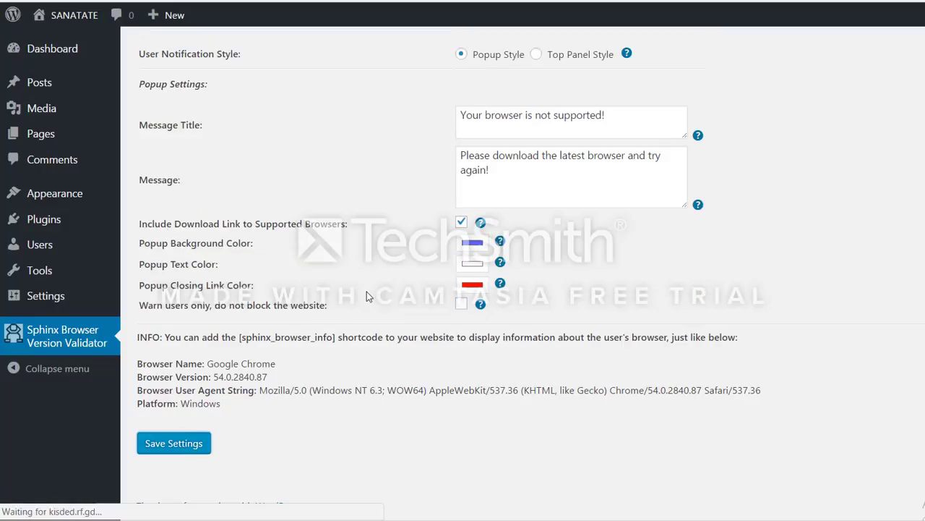
Step: Reload the website's blog page and examine the blocking popup's title, message and browser download link
left_click(620, 1)
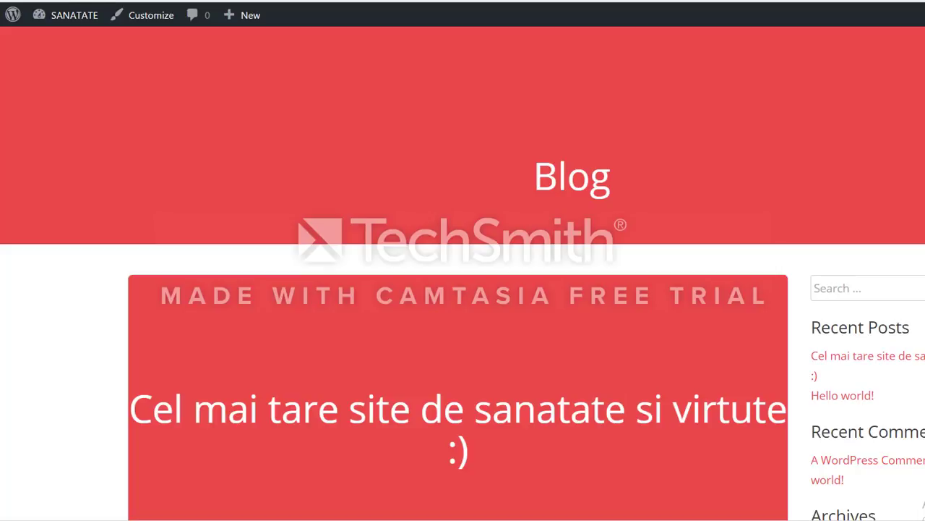
key("F5")
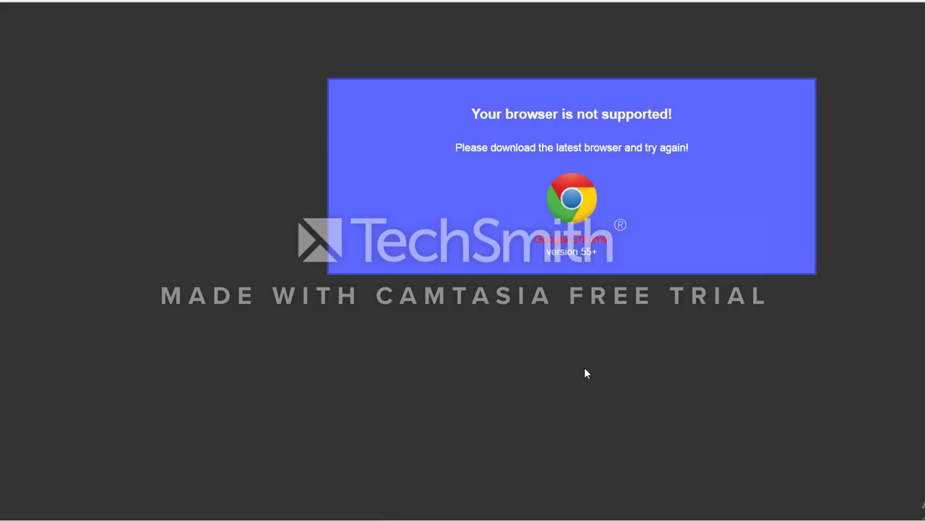
left_click_drag(390, 114, 558, 291)
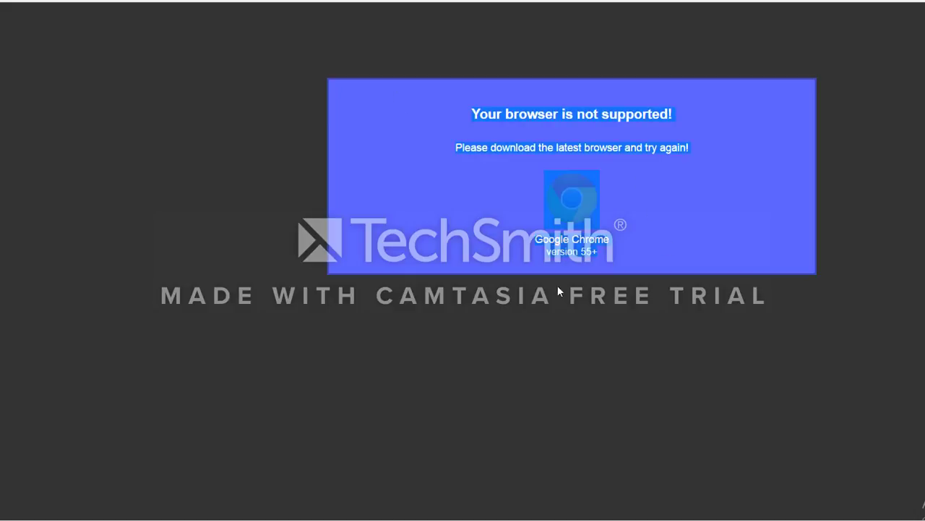
left_click(585, 269)
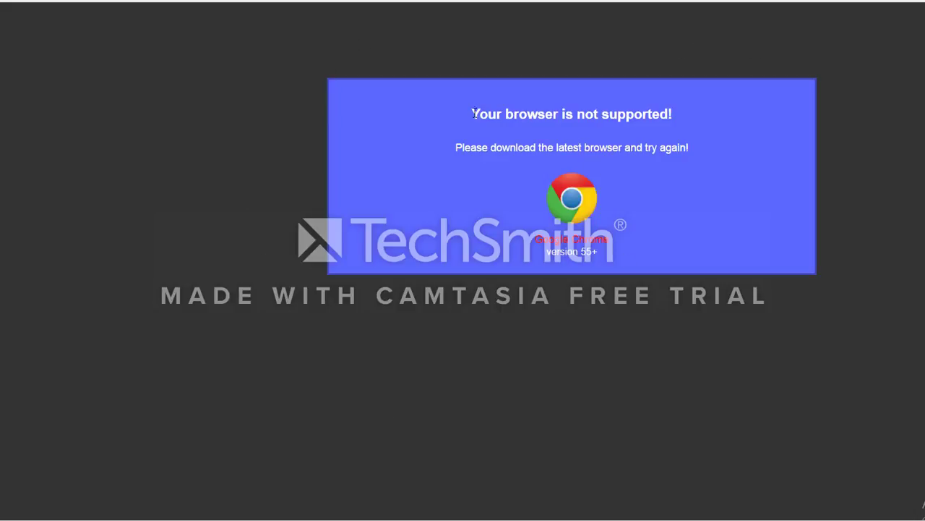
left_click_drag(473, 113, 677, 115)
left_click(678, 149)
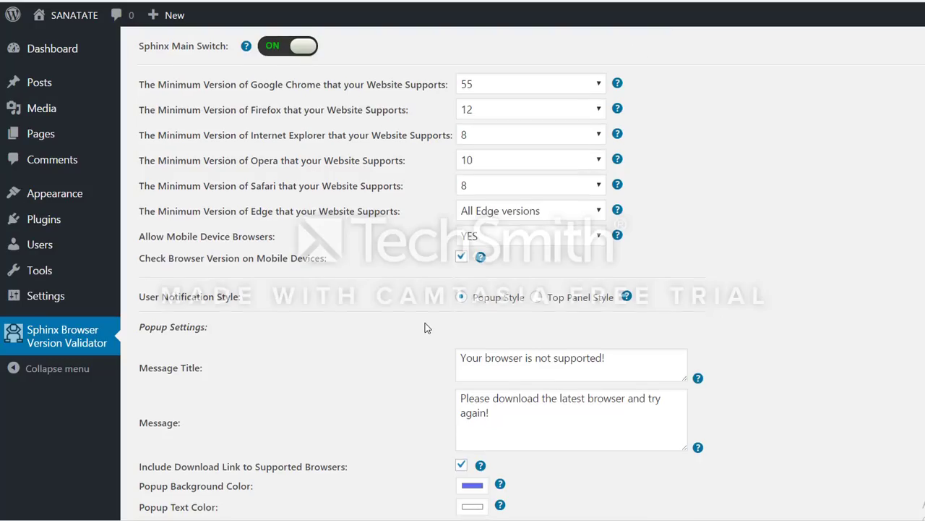
Step: Disable Include Download Link to Supported Browsers in the popup settings and save the plugin settings
scroll(311, 264, "down", 3)
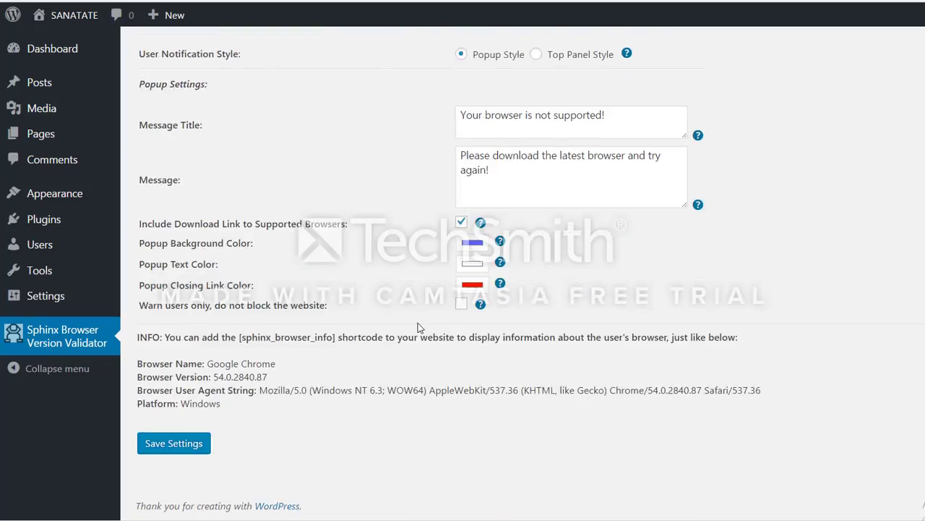
left_click(462, 222)
left_click(192, 443)
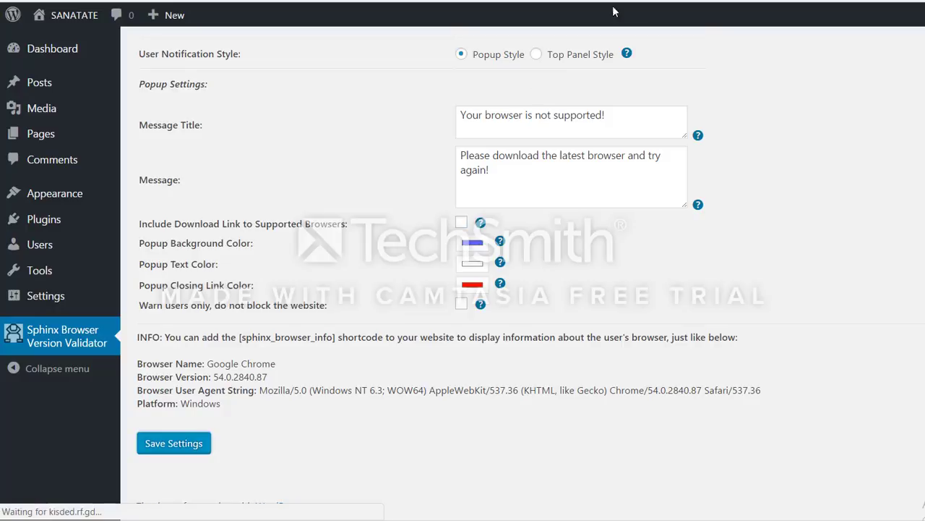
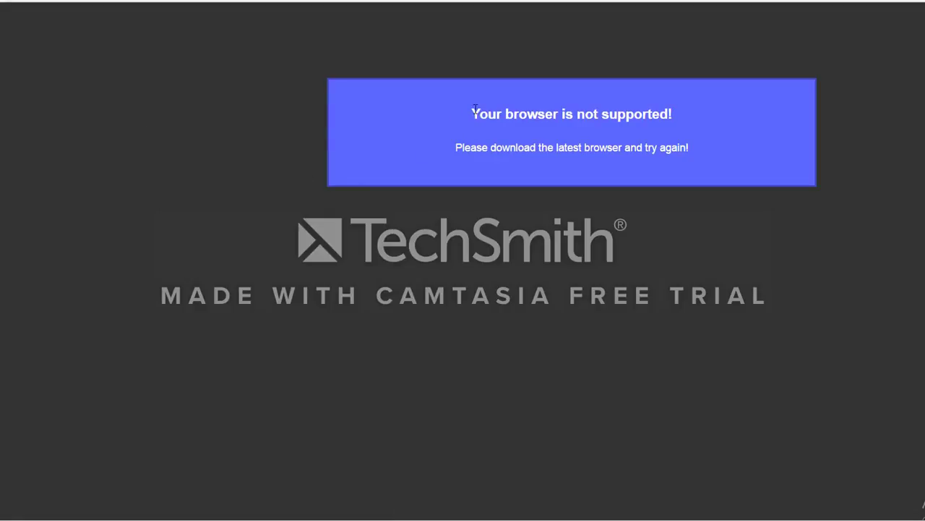
Step: Examine the popup's title and message on the blog page with the download link disabled
left_click_drag(473, 109, 672, 116)
left_click(673, 116)
left_click_drag(489, 150, 658, 172)
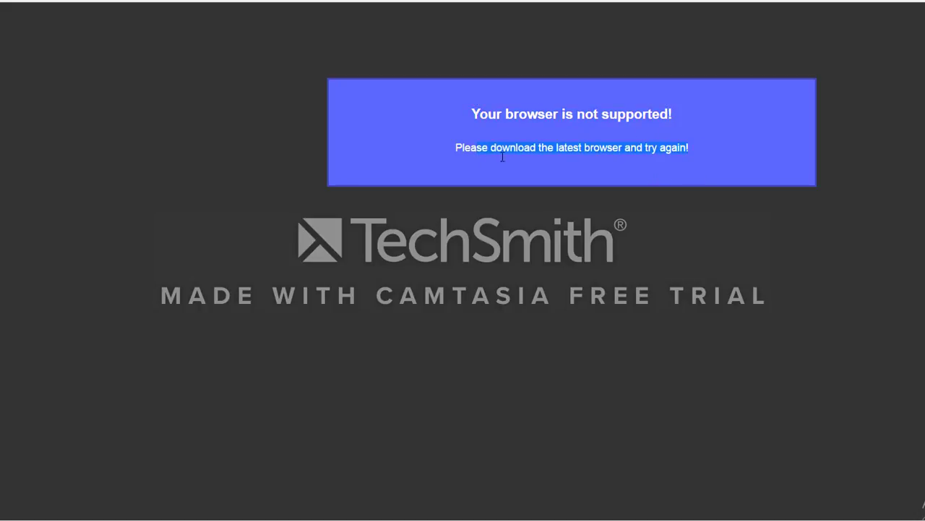
left_click_drag(456, 150, 687, 150)
left_click(531, 121)
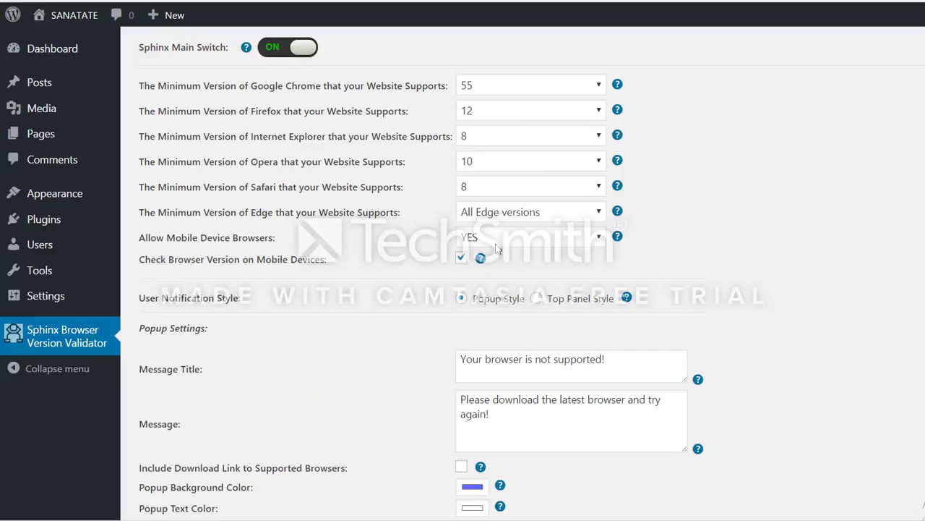
Step: Set the User Notification Style to Top Panel Style in the plugin settings
scroll(483, 307, "down", 3)
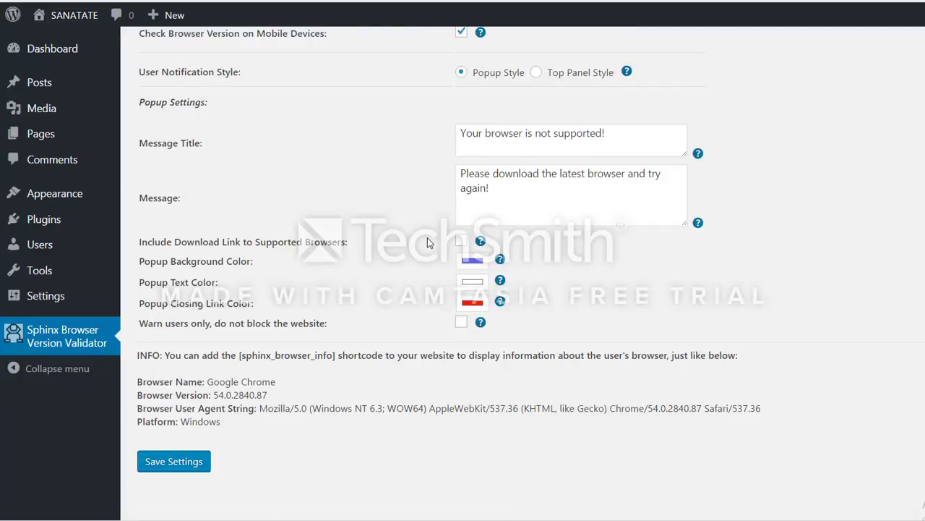
scroll(427, 242, "up", 2)
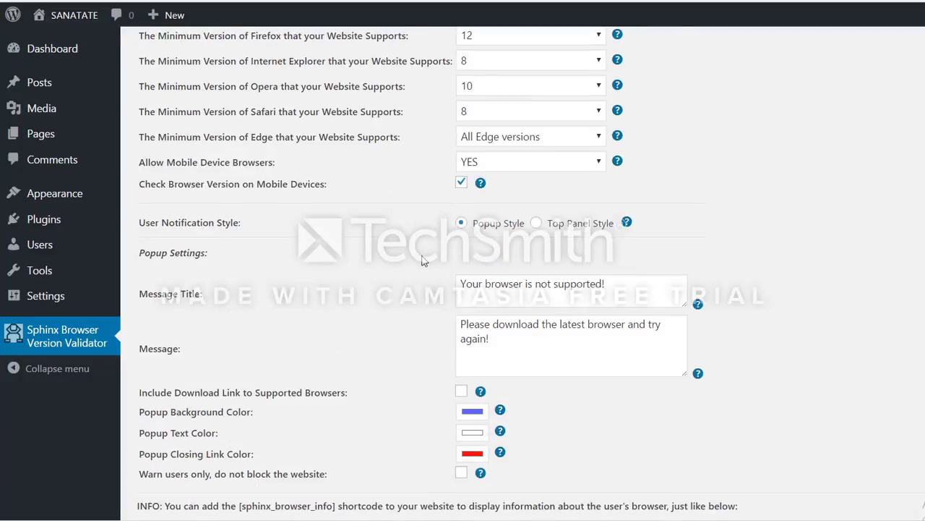
left_click(575, 226)
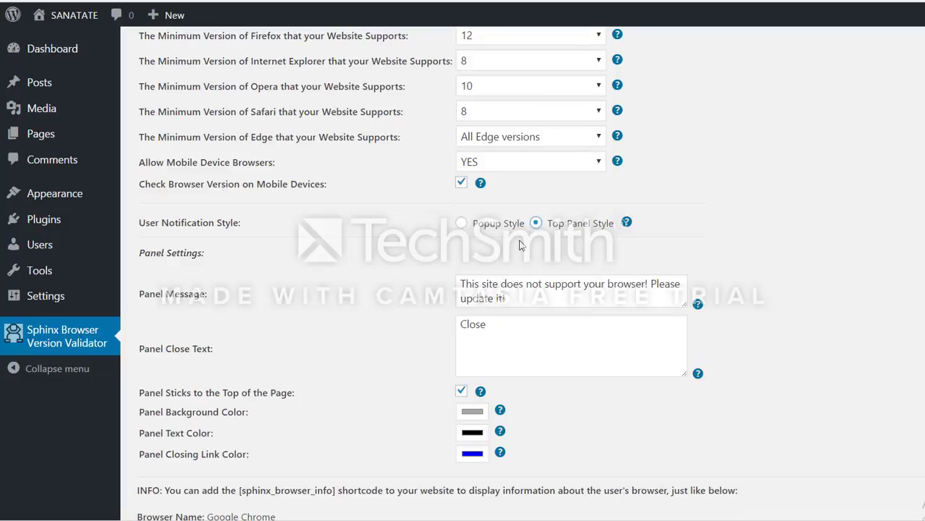
Step: Review the top panel settings, including the panel message, close text, sticky option and colors
scroll(517, 245, "down", 2)
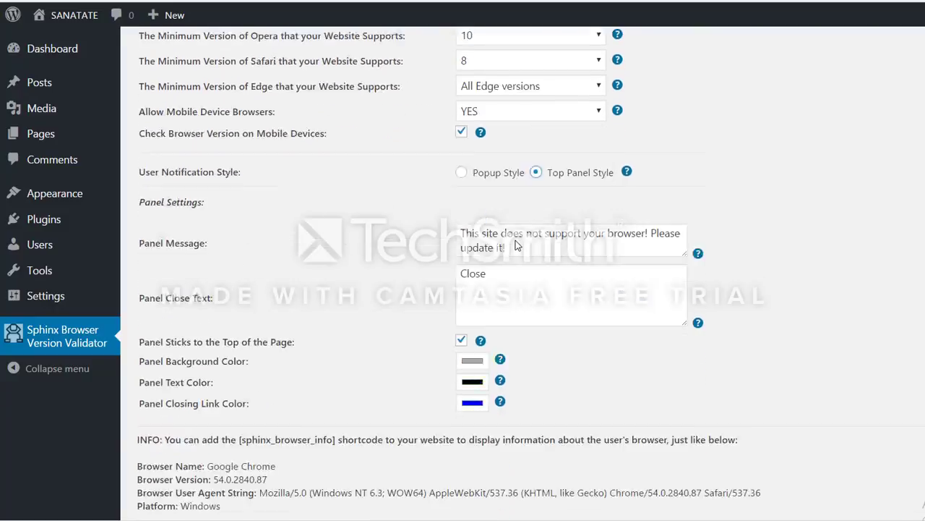
scroll(515, 245, "up", 3)
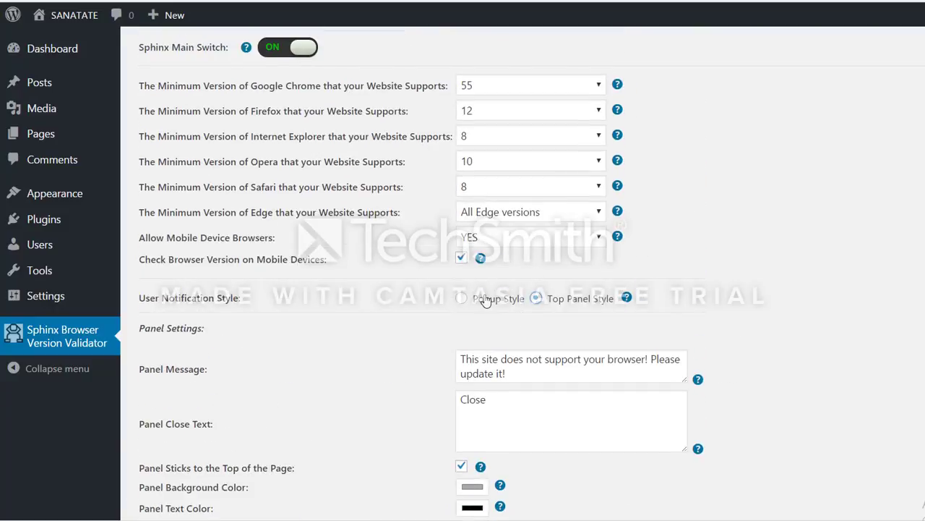
scroll(484, 300, "down", 2)
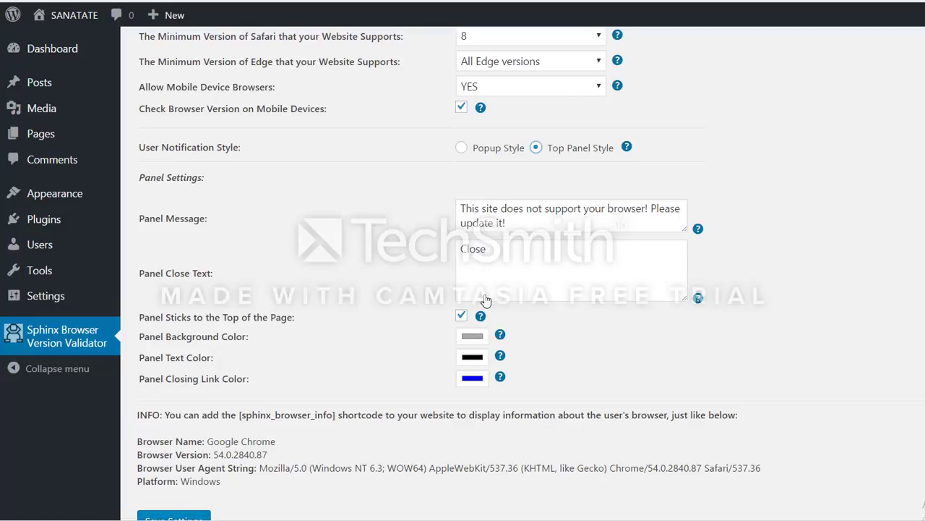
scroll(484, 300, "up", 2)
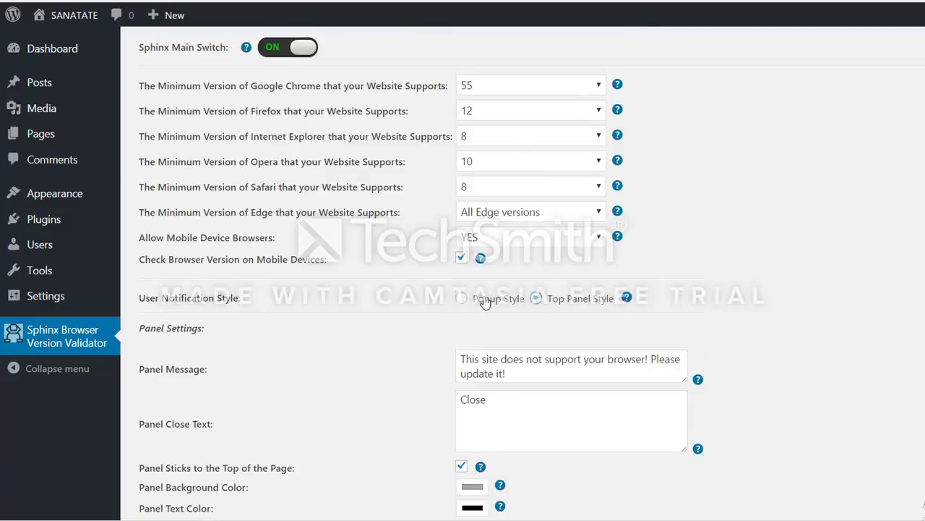
scroll(483, 302, "down", 3)
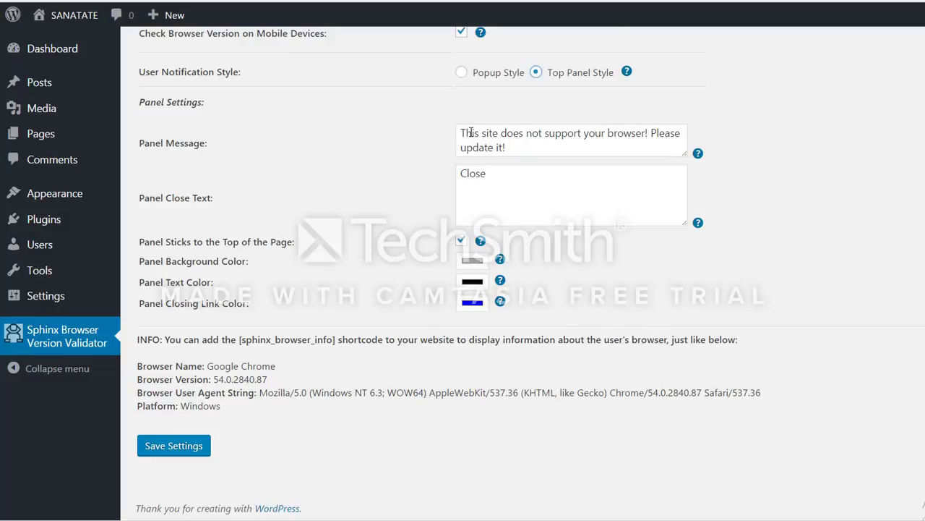
scroll(474, 181, "up", 1)
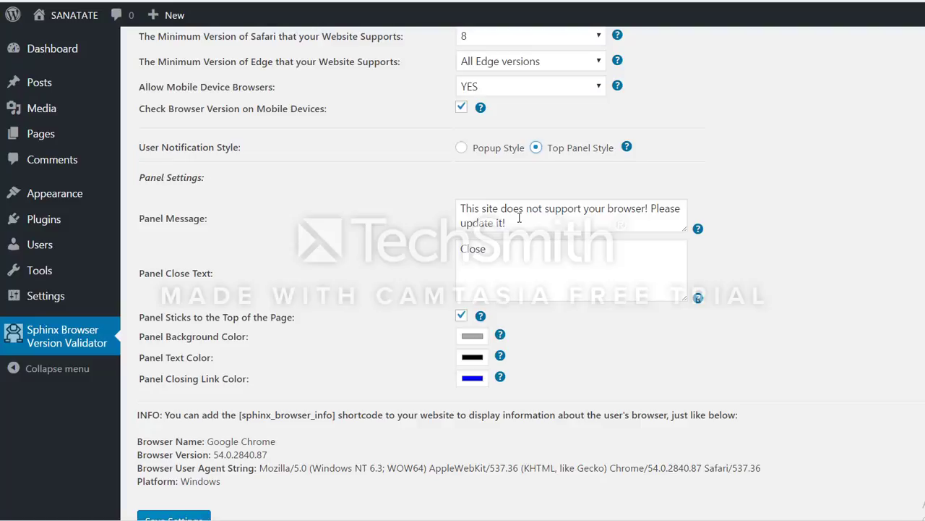
left_click_drag(516, 225, 454, 211)
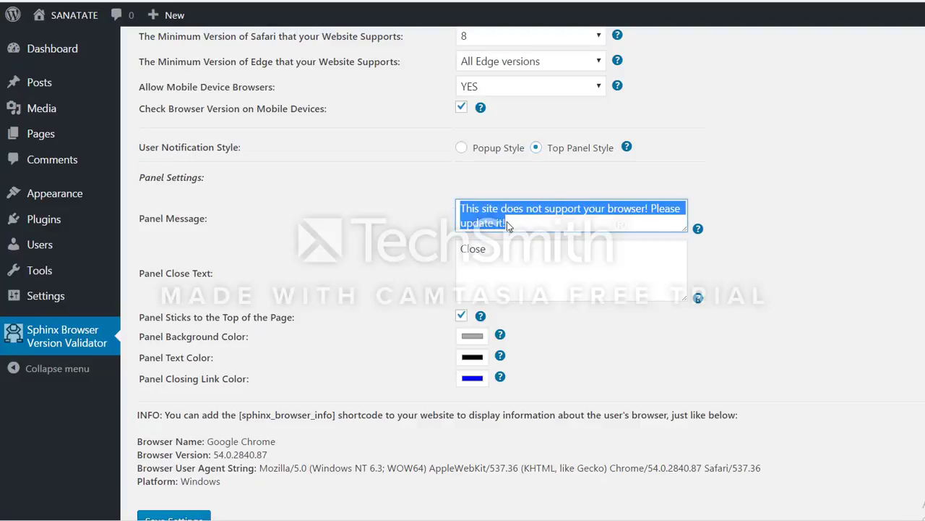
left_click_drag(507, 225, 457, 211)
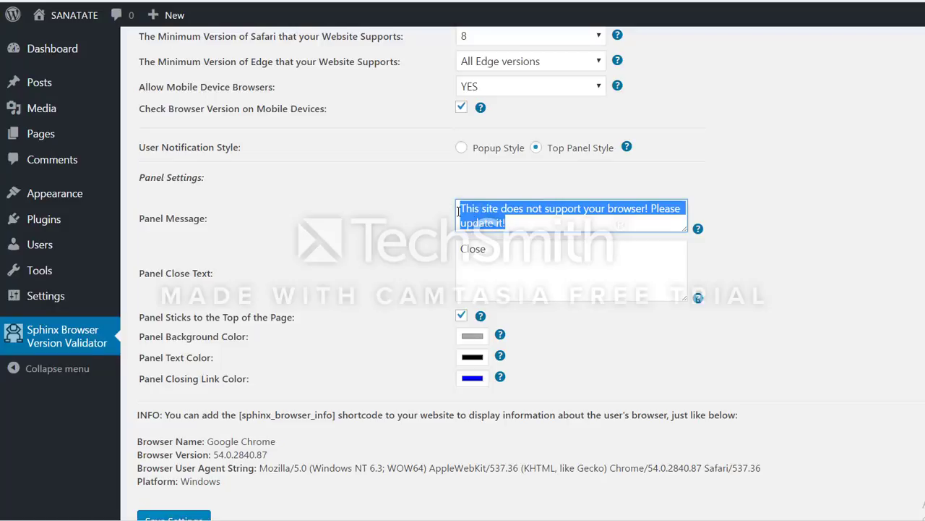
Step: Review the Panel Message, Panel Close Text and Panel Sticks to the Top of the Page settings
left_click(501, 225)
left_click_drag(488, 249, 450, 253)
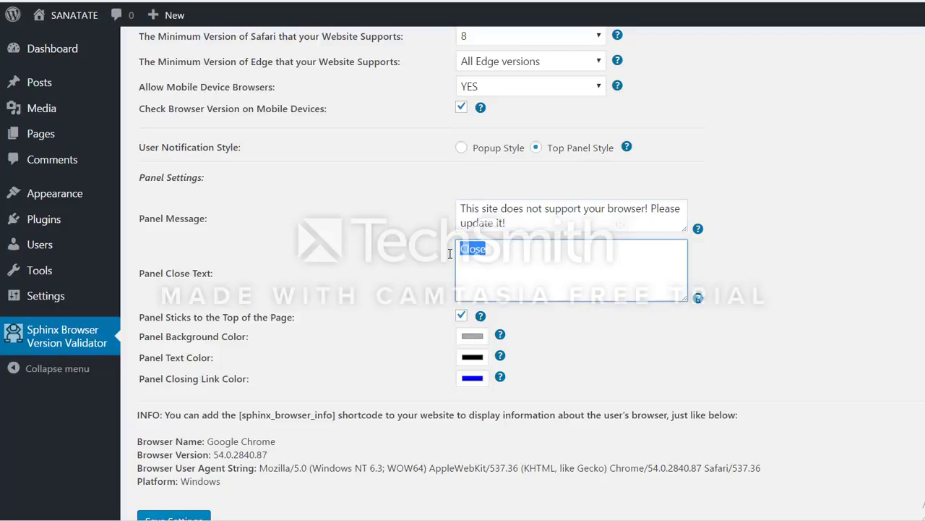
left_click(514, 259)
scroll(477, 287, "down", 1)
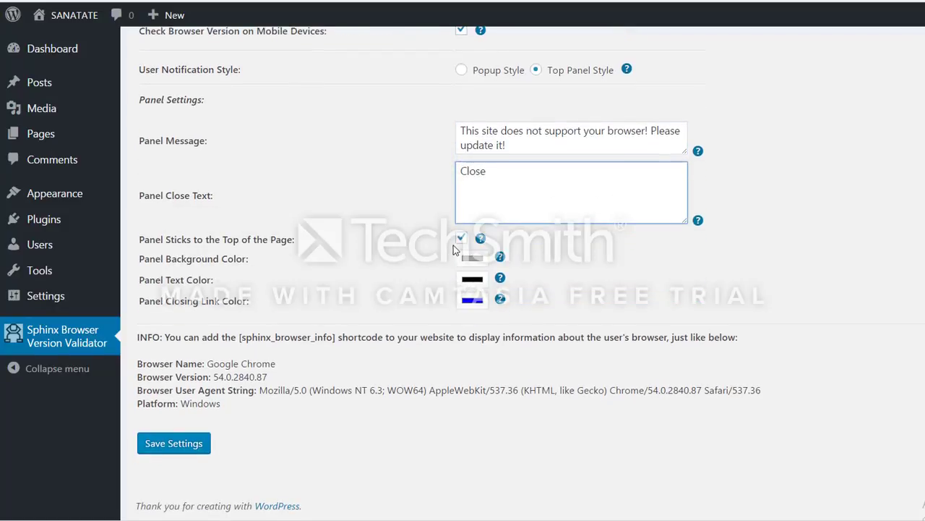
left_click_drag(166, 240, 261, 239)
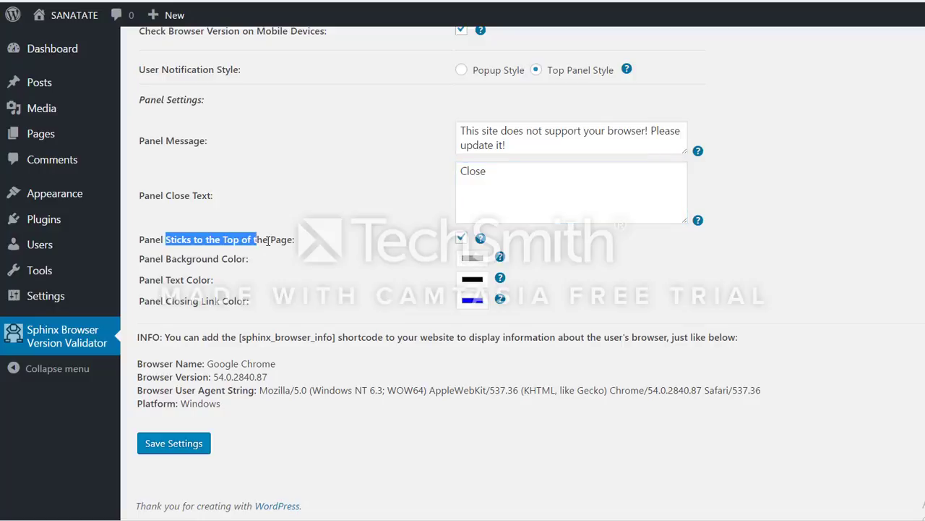
left_click(141, 239)
left_click_drag(149, 239, 291, 240)
left_click(291, 239)
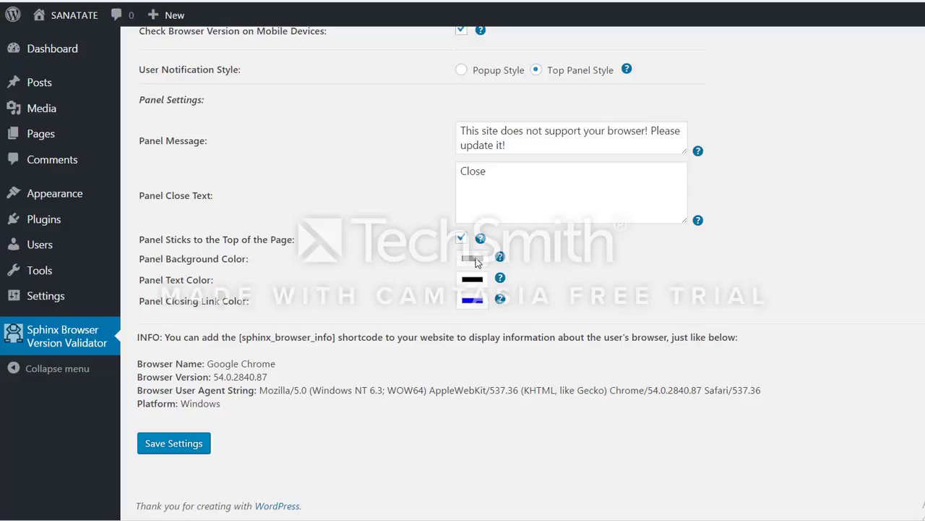
Step: Set the Panel Background Color to blue with RGB values 85, 115, 255
left_click(473, 259)
left_click_drag(281, 99, 278, 0)
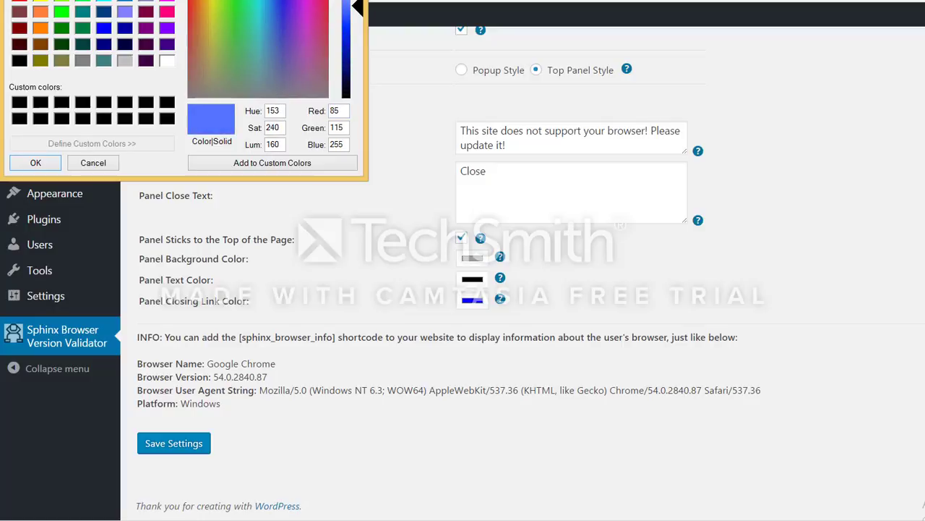
left_click(55, 164)
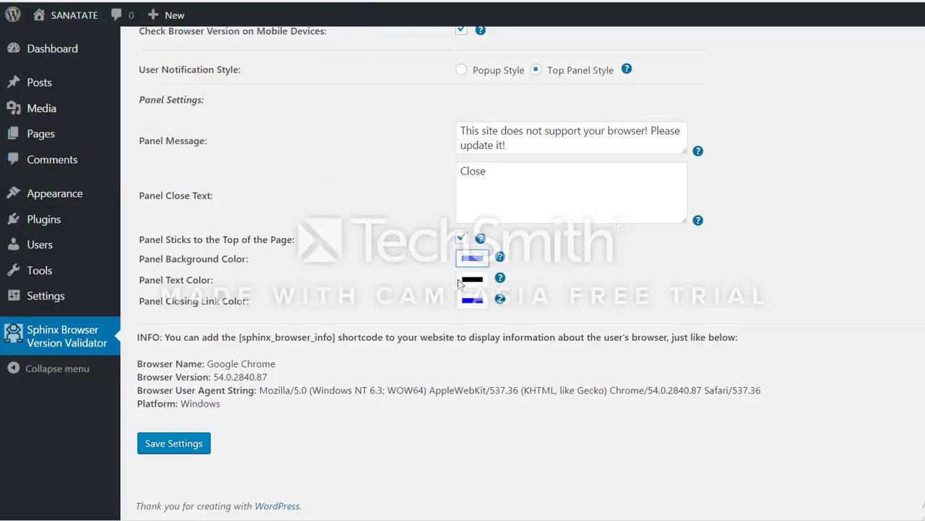
Step: Set the Panel Closing Link Color to green with RGB values 90, 253, 2 and save the plugin settings
left_click(472, 305)
left_click_drag(267, 0, 227, 0)
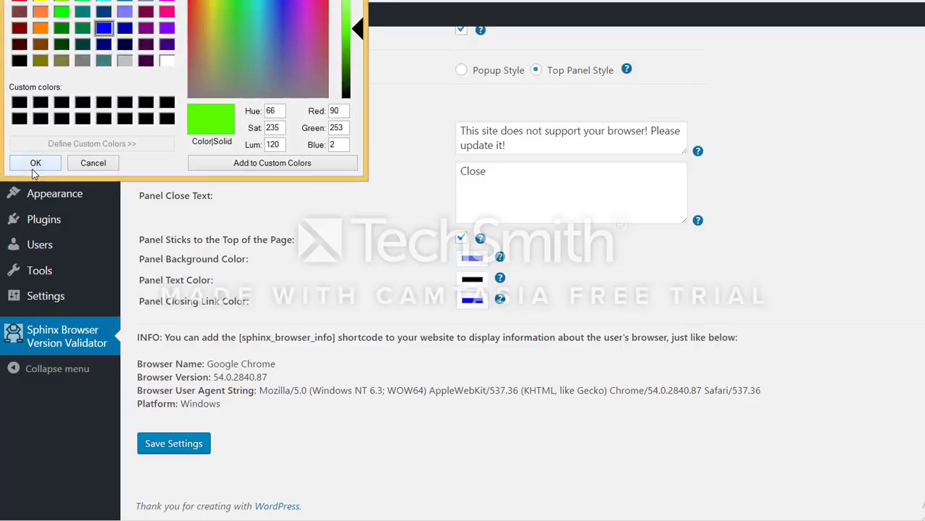
left_click(35, 165)
left_click(191, 444)
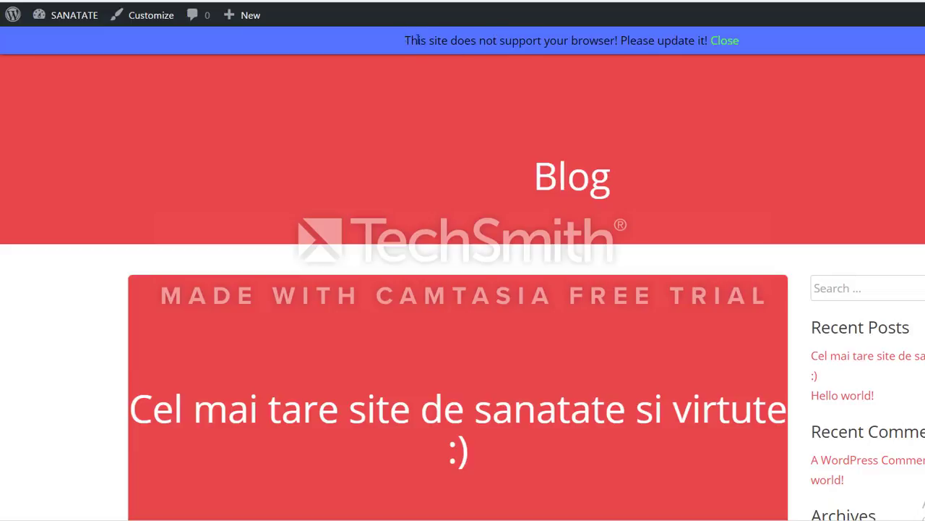
Step: Examine the top panel's message and Close link on the blog page and check the sticky behavior along the page
left_click_drag(406, 40, 727, 47)
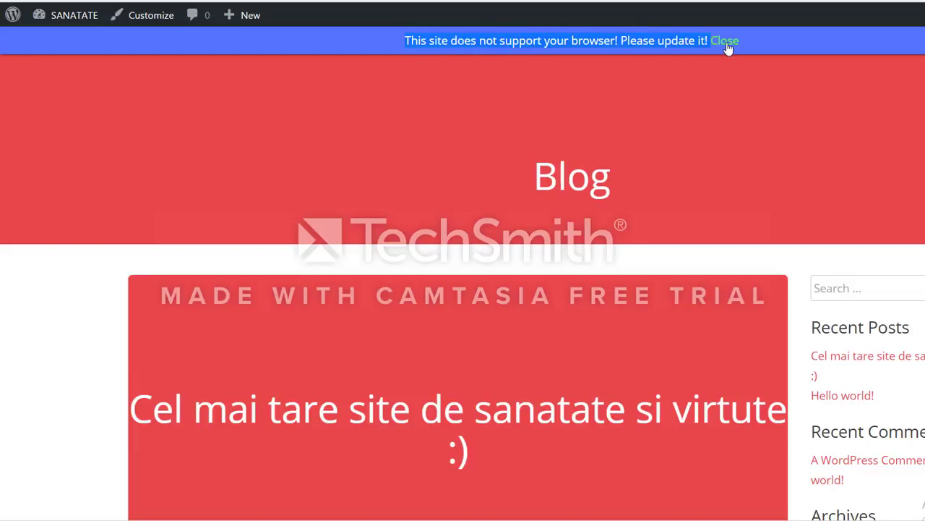
left_click(725, 41)
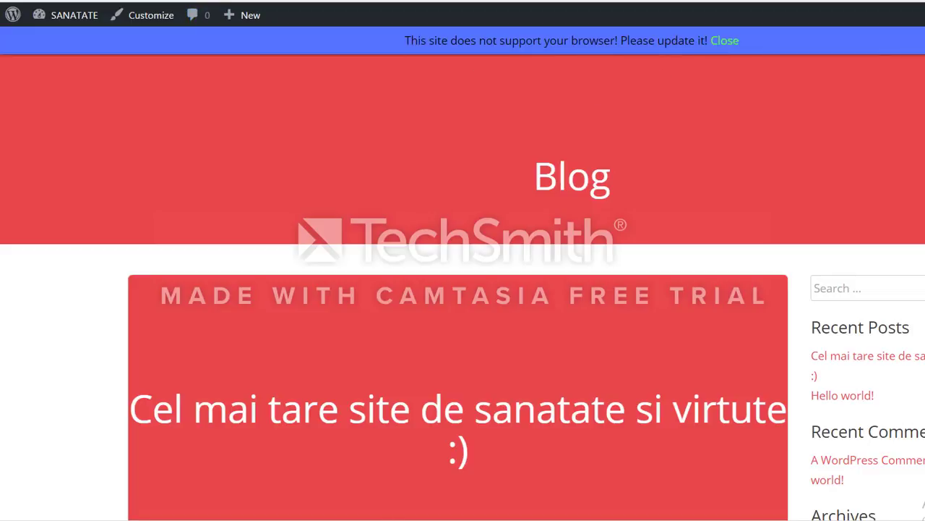
scroll(924, 504, "down", 10)
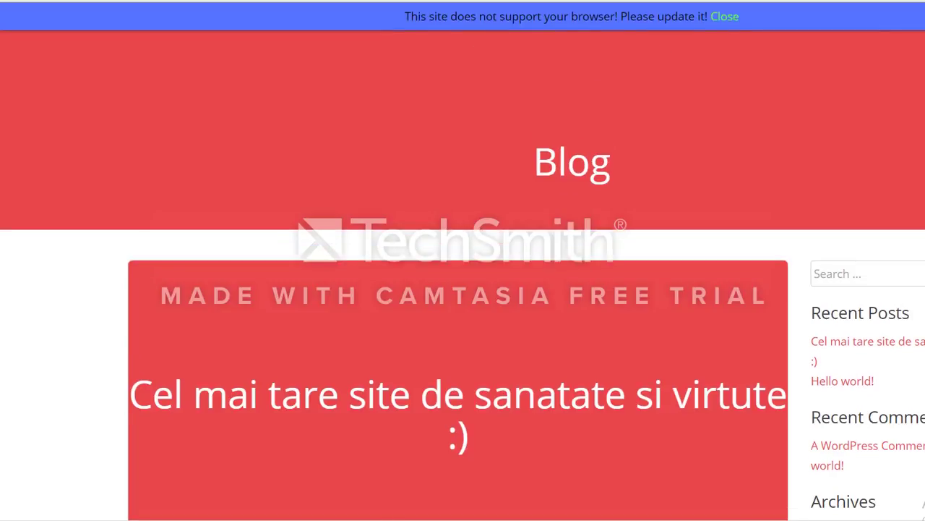
scroll(923, 504, "up", 10)
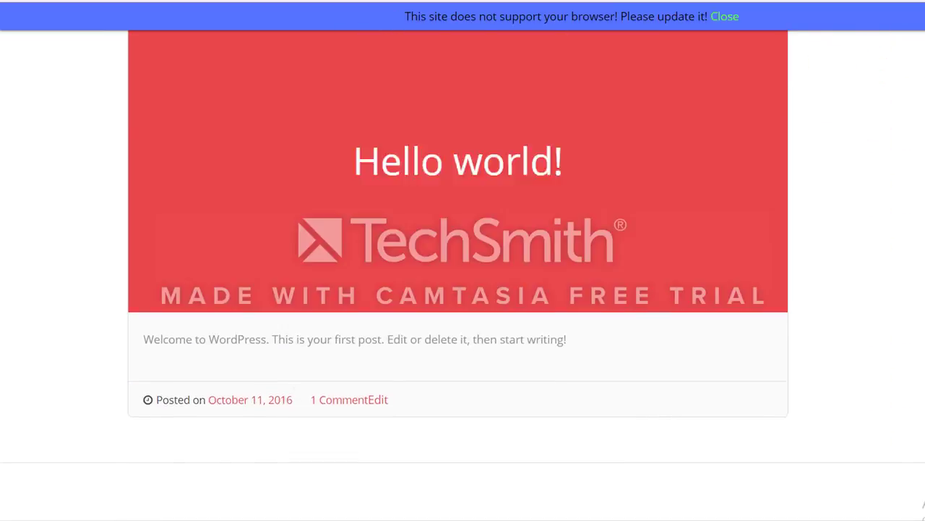
scroll(463, 289, "down", 13)
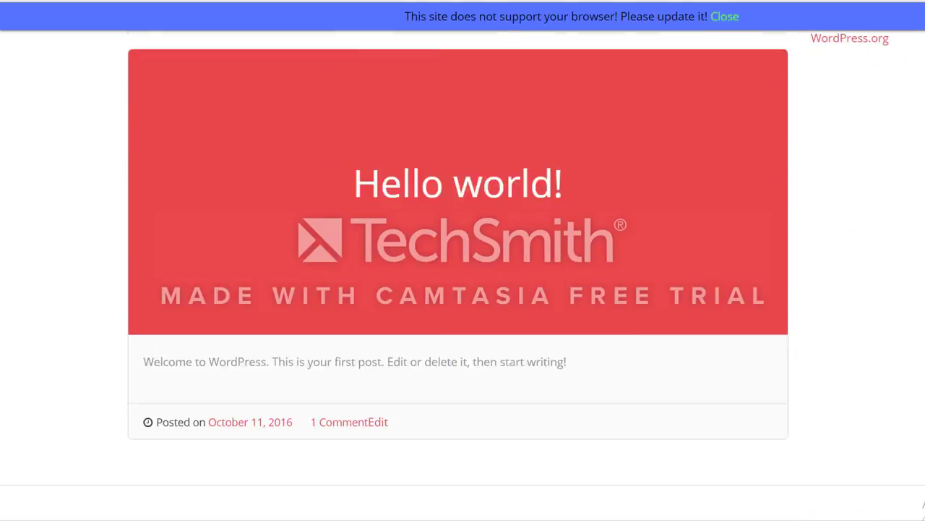
scroll(463, 289, "up", 15)
scroll(463, 289, "down", 2)
scroll(463, 289, "down", 8)
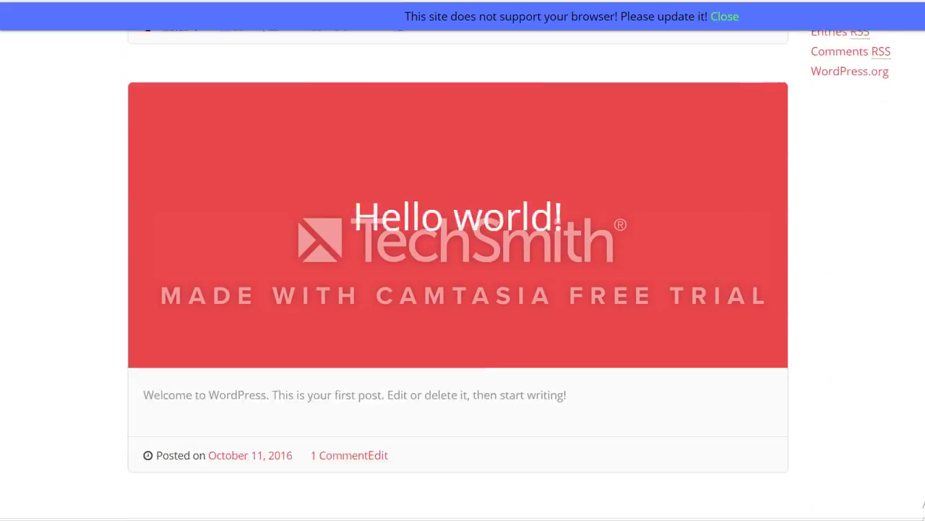
scroll(463, 290, "up", 10)
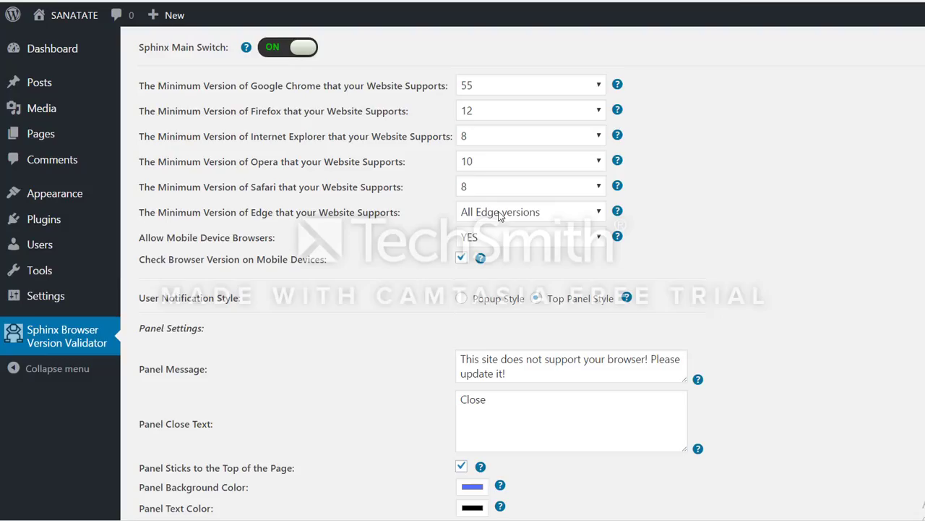
Step: Disable Panel Sticks to the Top of the Page and save the plugin settings
scroll(358, 345, "down", 5)
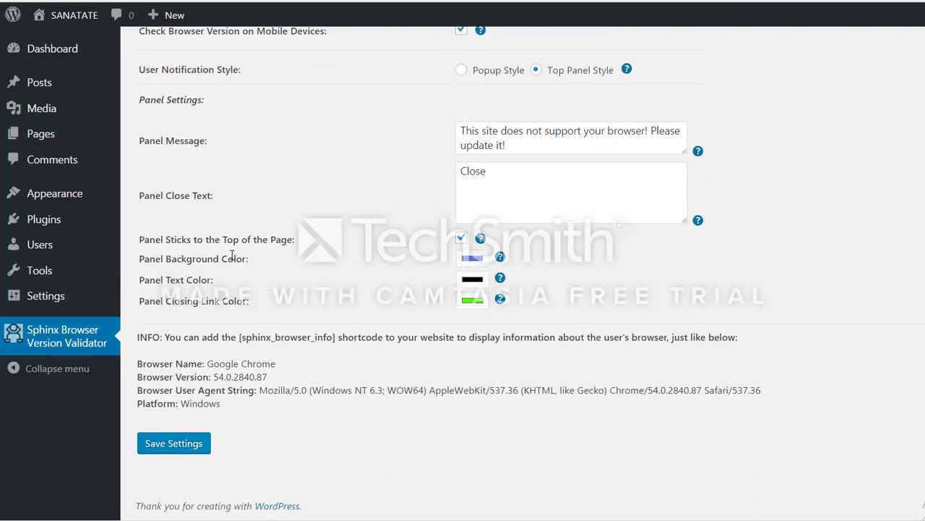
left_click(460, 237)
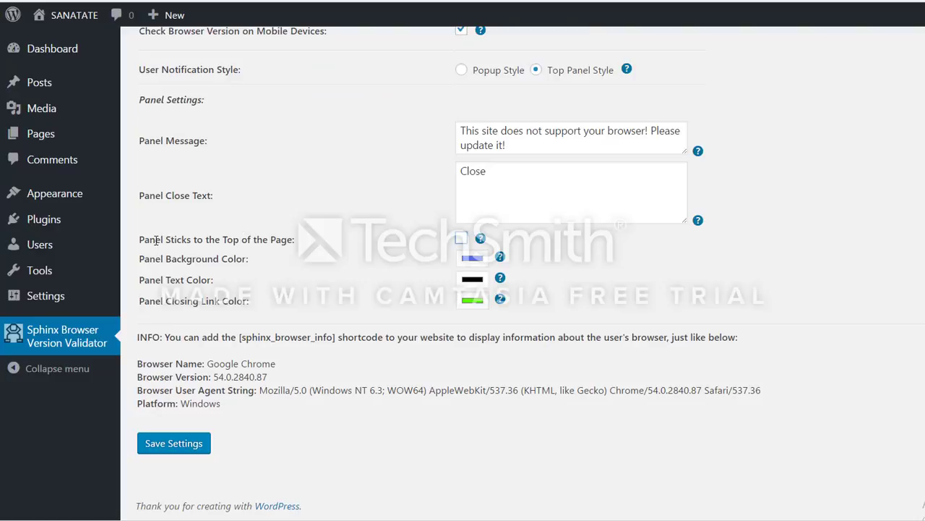
left_click_drag(149, 241, 306, 246)
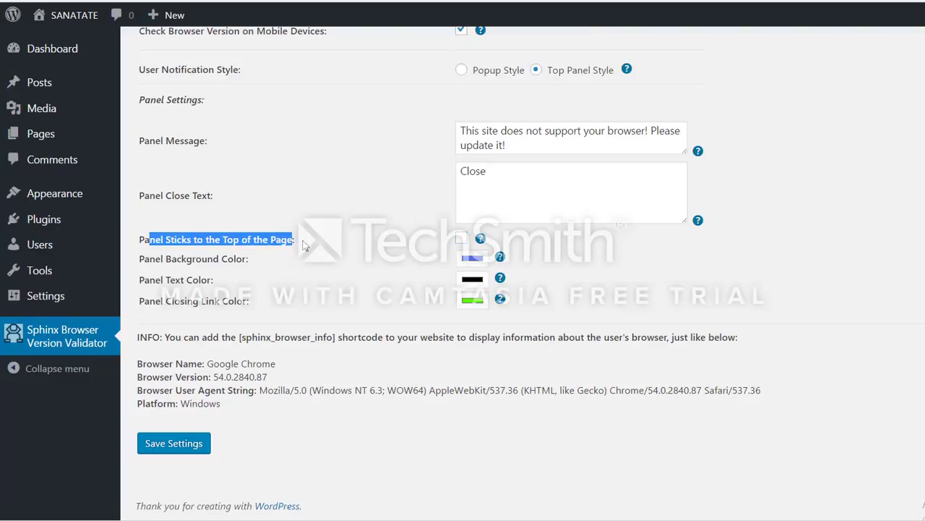
left_click(171, 448)
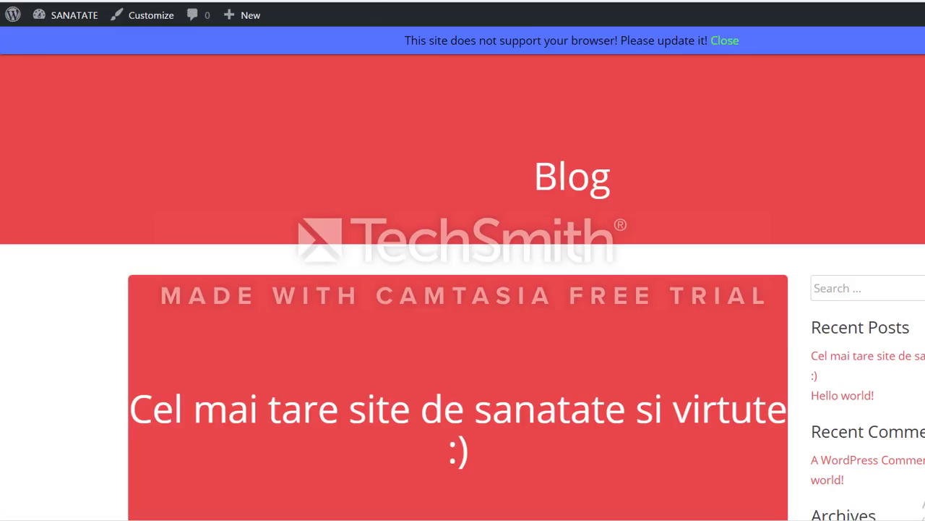
Step: Reload the blog page, check how the non-sticky top panel behaves along the page, and close the panel
key("F5")
scroll(924, 505, "down", 10)
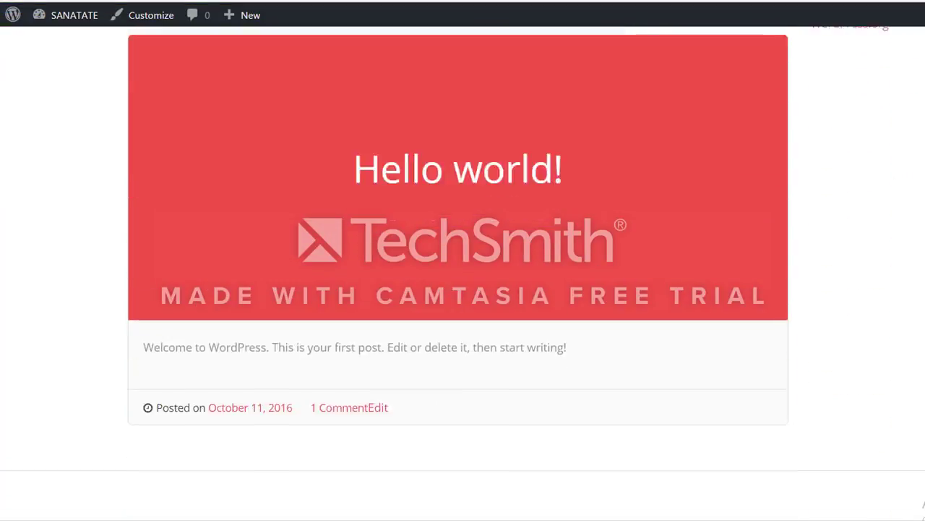
scroll(924, 505, "down", 3)
scroll(924, 505, "up", 10)
scroll(924, 505, "down", 8)
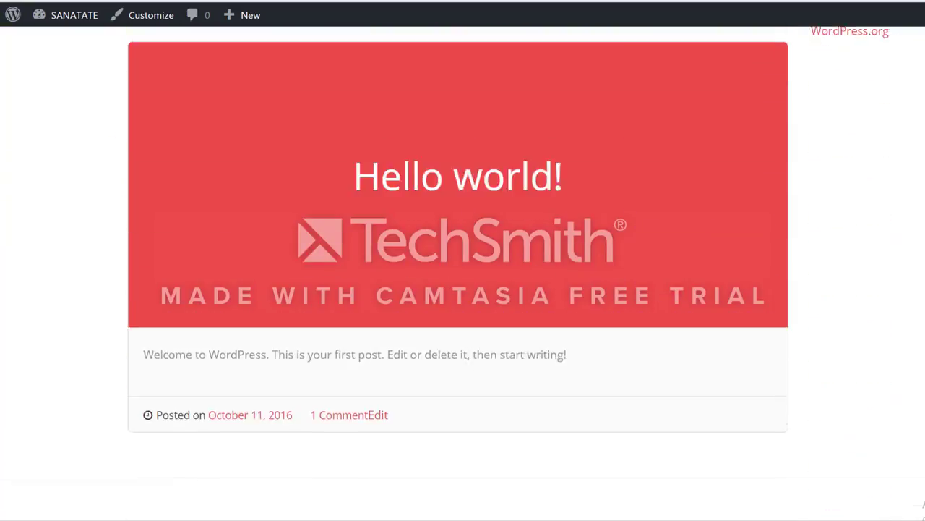
scroll(924, 505, "up", 8)
scroll(924, 505, "down", 8)
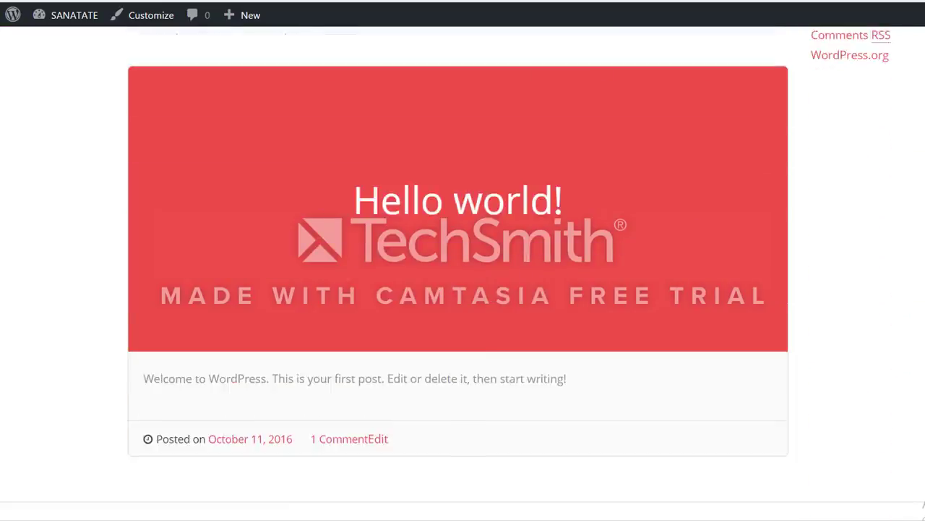
scroll(924, 504, "up", 8)
left_click(725, 41)
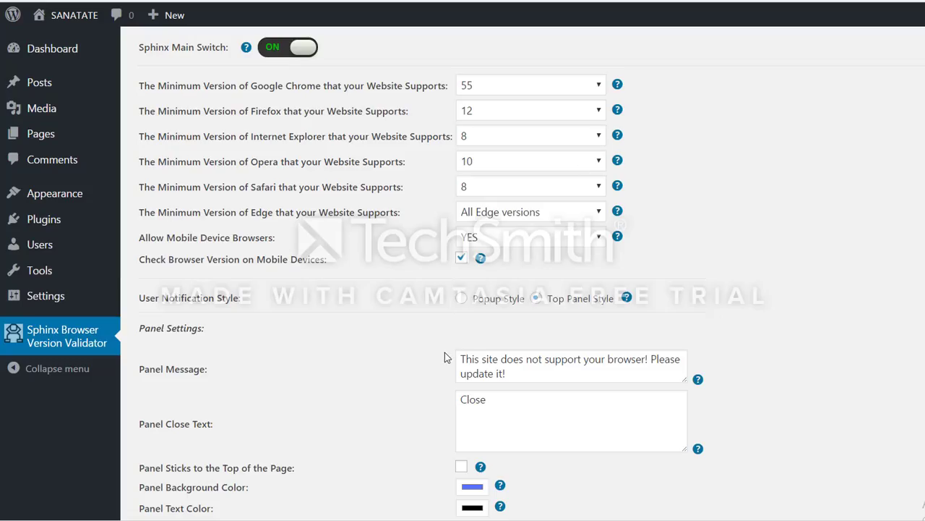
Step: Enable Panel Sticks to the Top of the Page again and set the User Notification Style to Popup Style
scroll(445, 358, "down", 3)
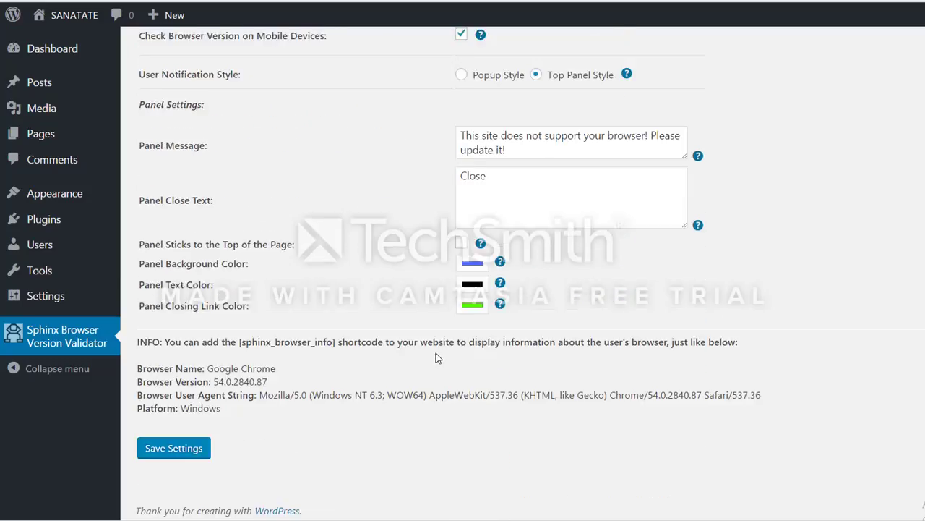
left_click(459, 243)
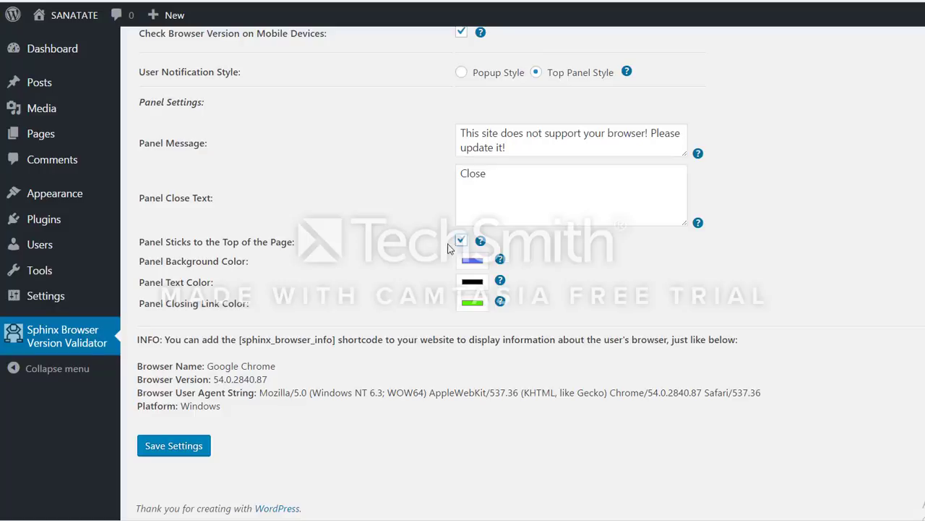
scroll(319, 345, "up", 1)
scroll(320, 346, "up", 3)
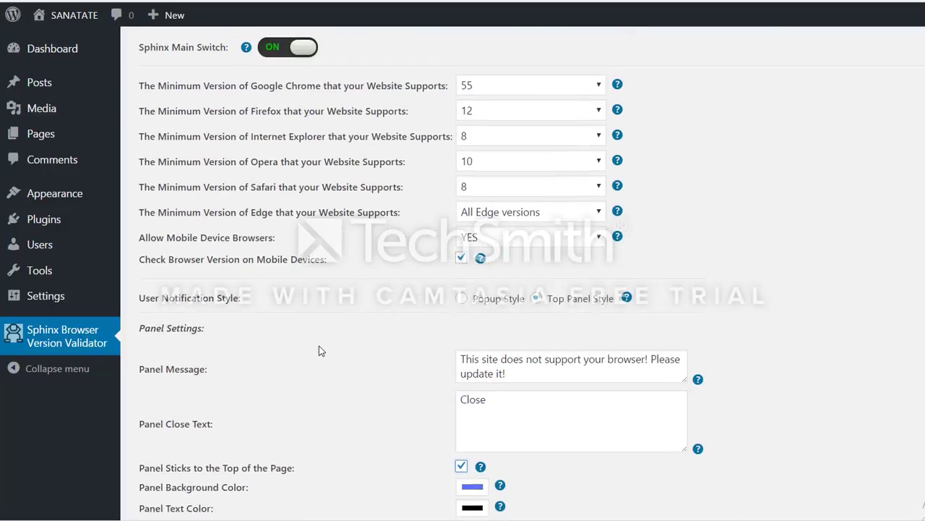
left_click(467, 301)
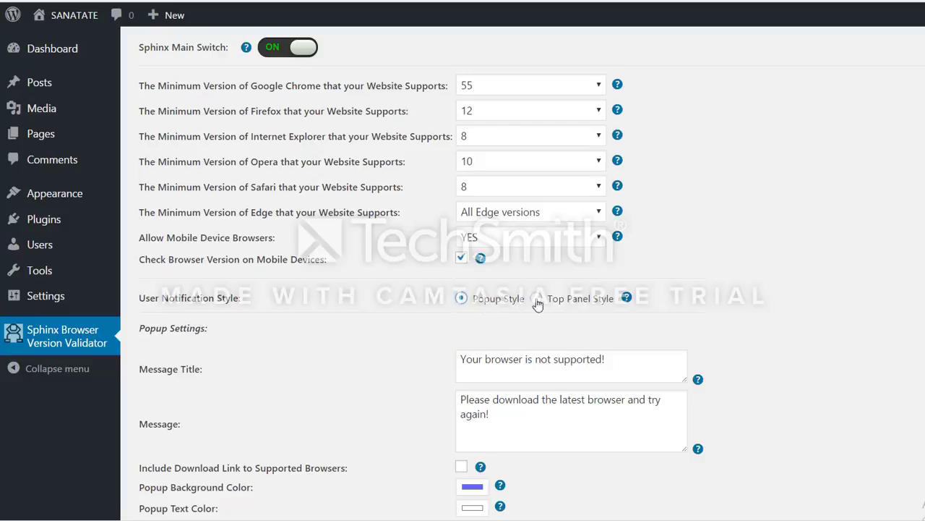
Step: Enable "Warn users only, do not block the website" in the popup settings and save the plugin settings
scroll(490, 295, "down", 2)
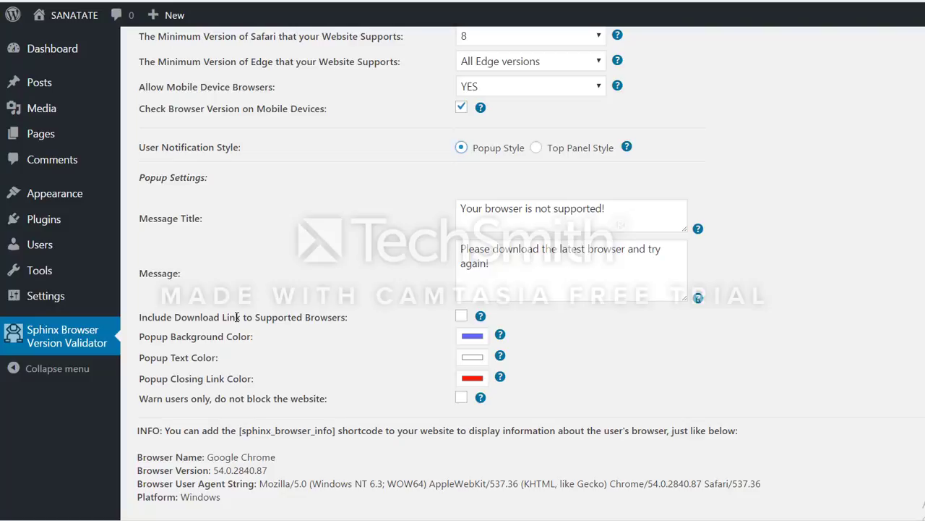
left_click(461, 398)
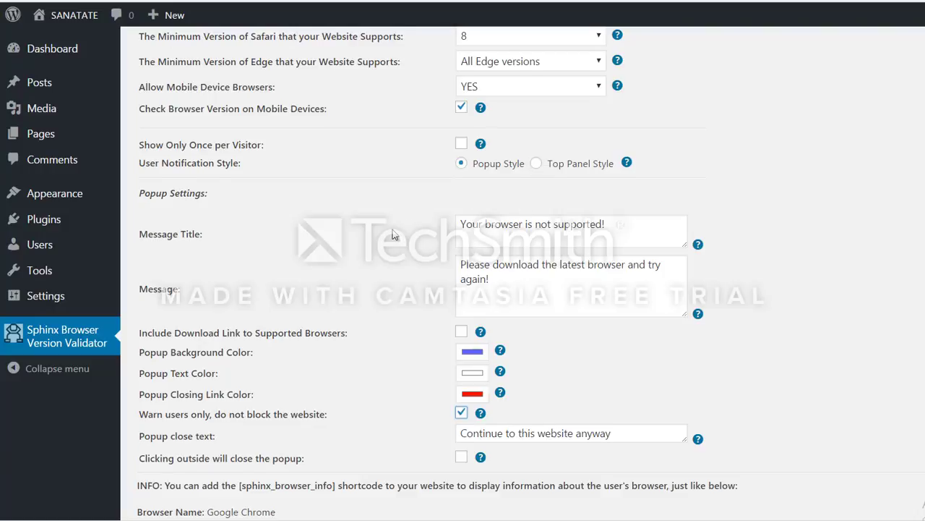
scroll(213, 426, "down", 2)
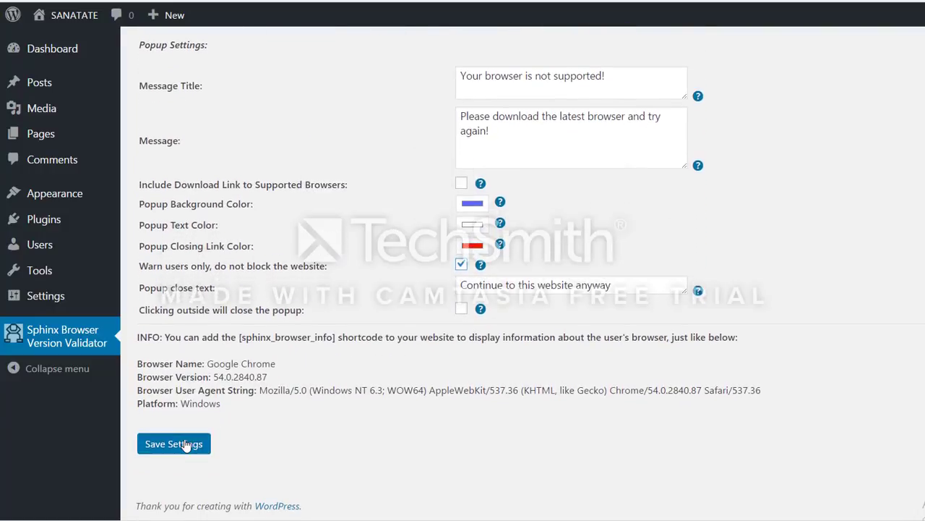
left_click(190, 443)
Step: Review the [sphinx_browser_info] shortcode note and the sample browser information below it
scroll(339, 289, "down", 5)
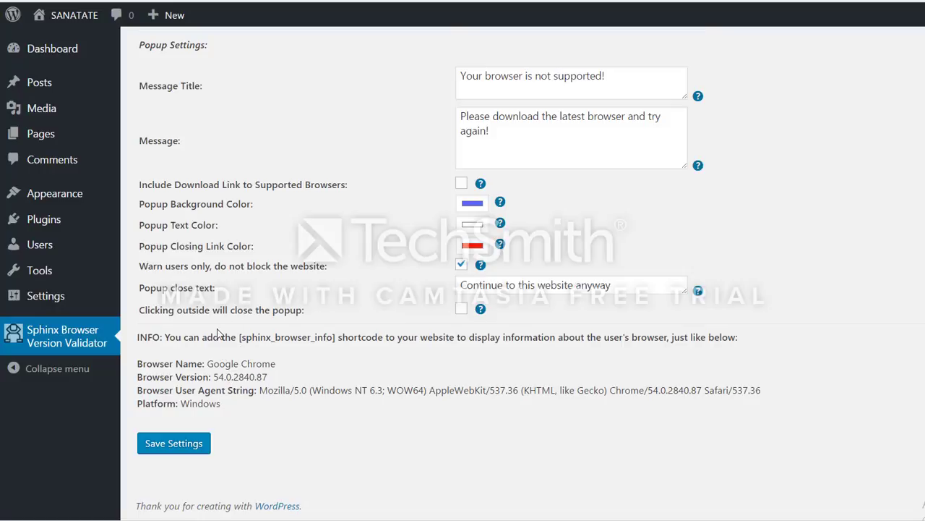
left_click_drag(239, 337, 338, 338)
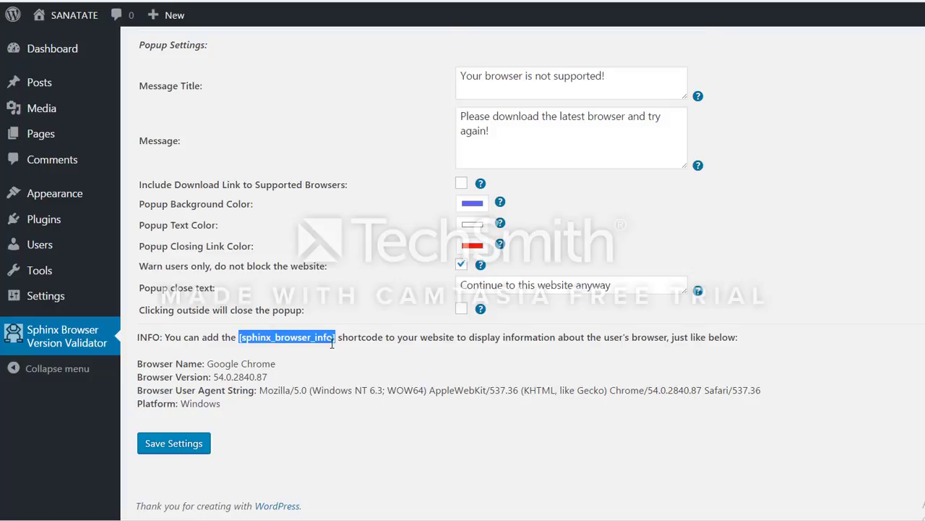
left_click(241, 339)
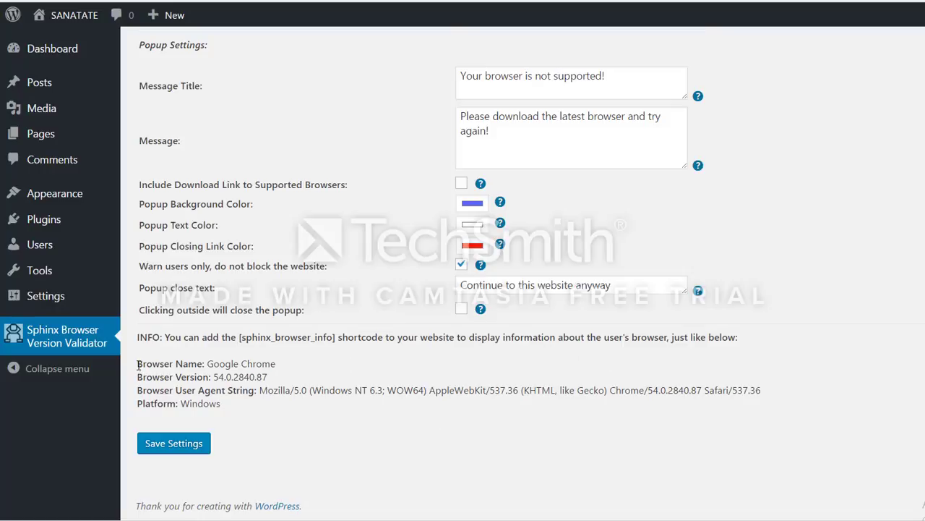
left_click_drag(137, 364, 227, 404)
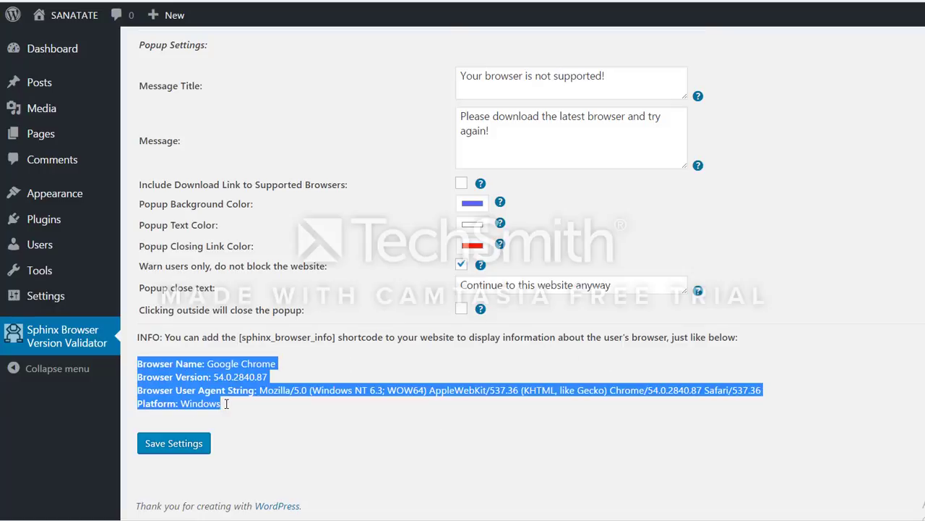
left_click(139, 367)
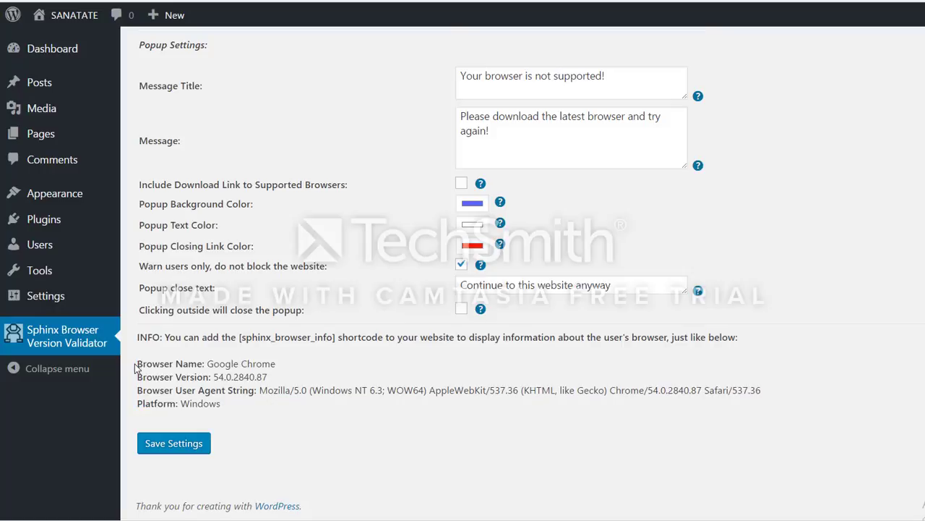
Step: Examine the sample browser name, browser version, user agent string and platform values listed below the shortcode note
left_click_drag(209, 366, 281, 366)
left_click(204, 365)
left_click_drag(209, 366, 284, 366)
mouse_move(212, 377)
left_mouse_down()
mouse_move(273, 382)
mouse_move(213, 379)
left_mouse_up()
left_click_drag(138, 391, 497, 381)
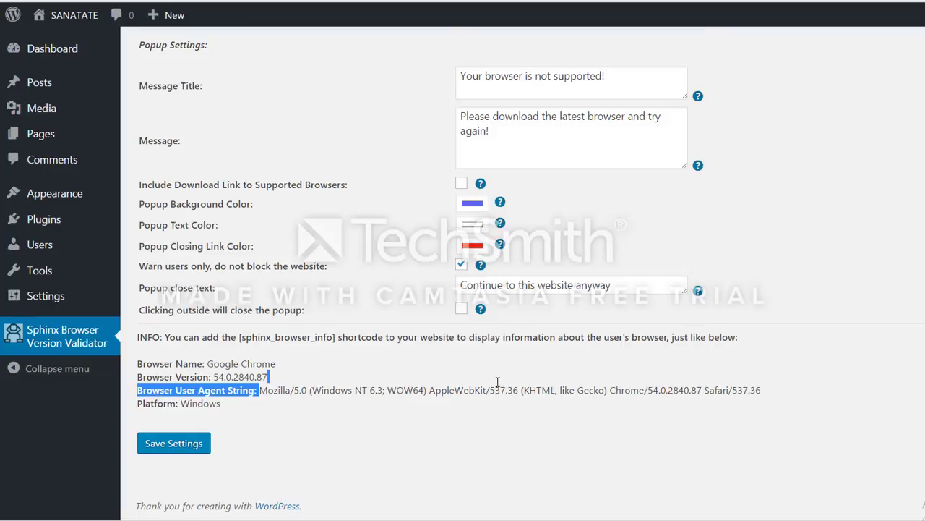
left_click_drag(692, 382, 759, 391)
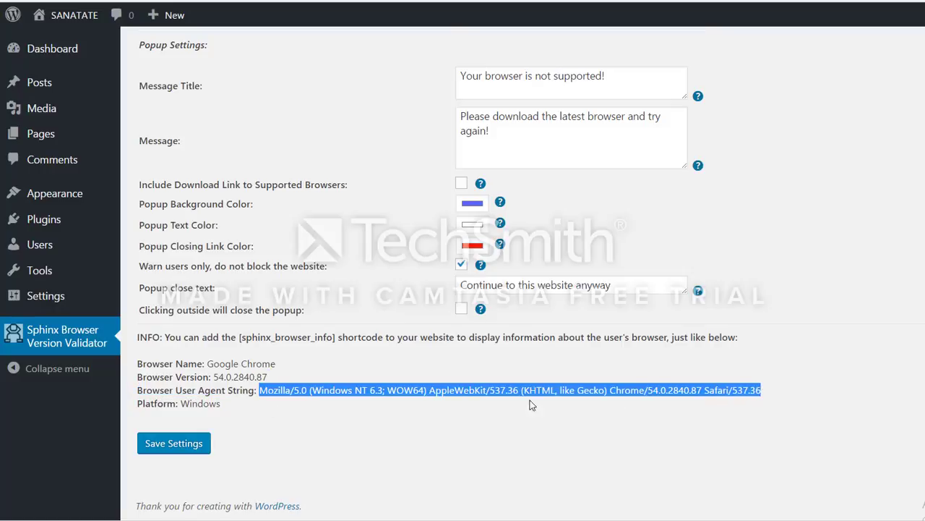
double_click(185, 404)
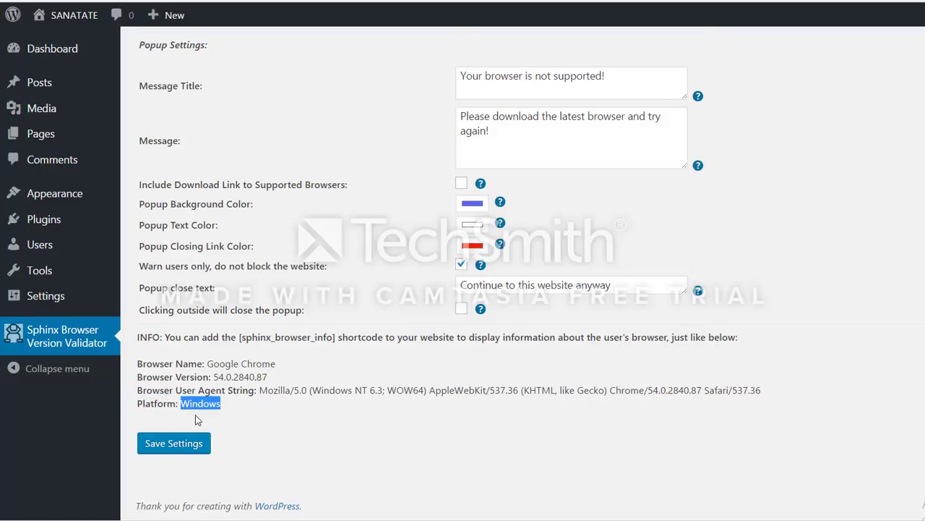
Step: Highlight the [sphinx_browser_info] shortcode in the info note to review it, and clear the selection
scroll(246, 416, "up", 4)
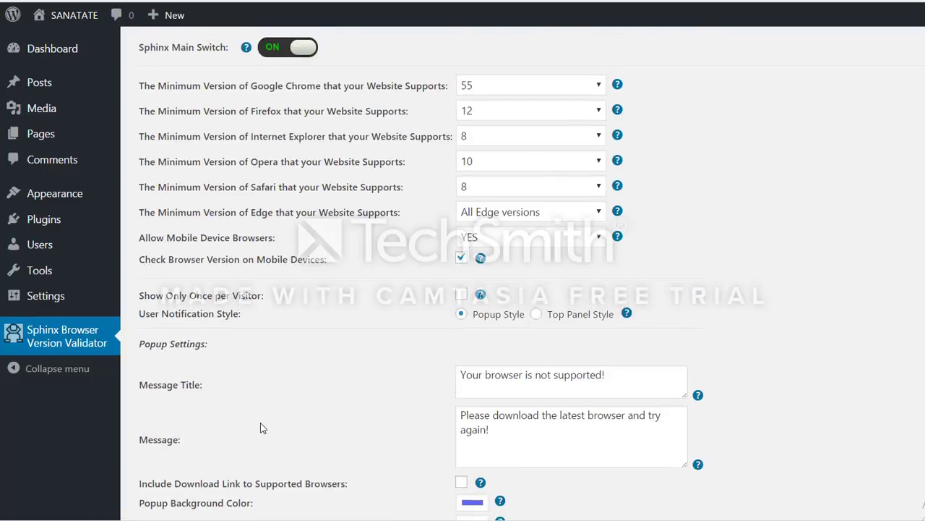
scroll(253, 434, "down", 4)
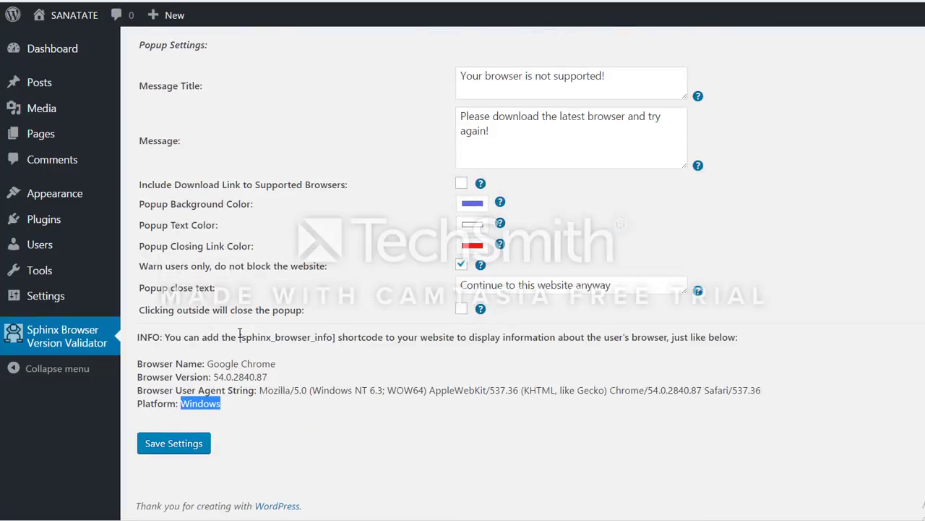
left_click_drag(238, 337, 336, 337)
left_click(321, 399)
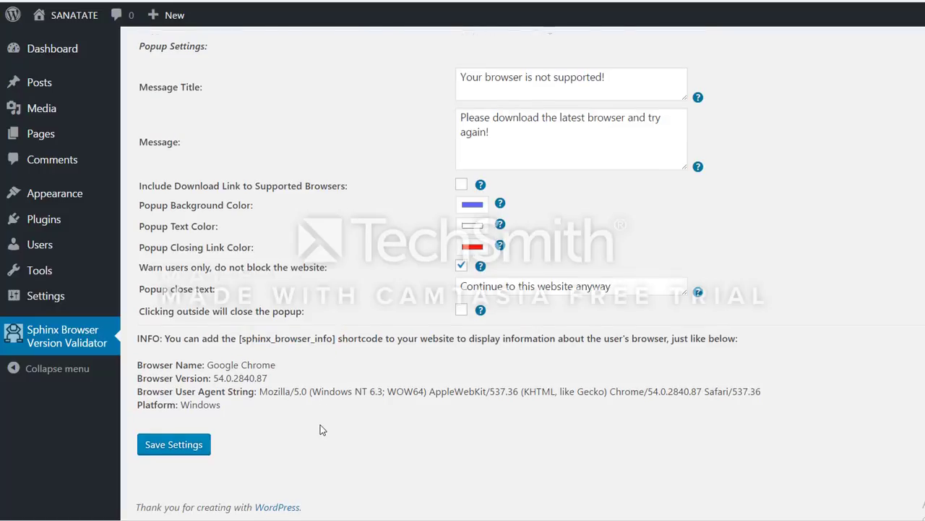
scroll(320, 426, "up", 2)
scroll(315, 431, "down", 2)
Step: Set Allow Mobile Device Browsers to NO to view the mobile message fields, and set it back to YES
scroll(314, 415, "up", 4)
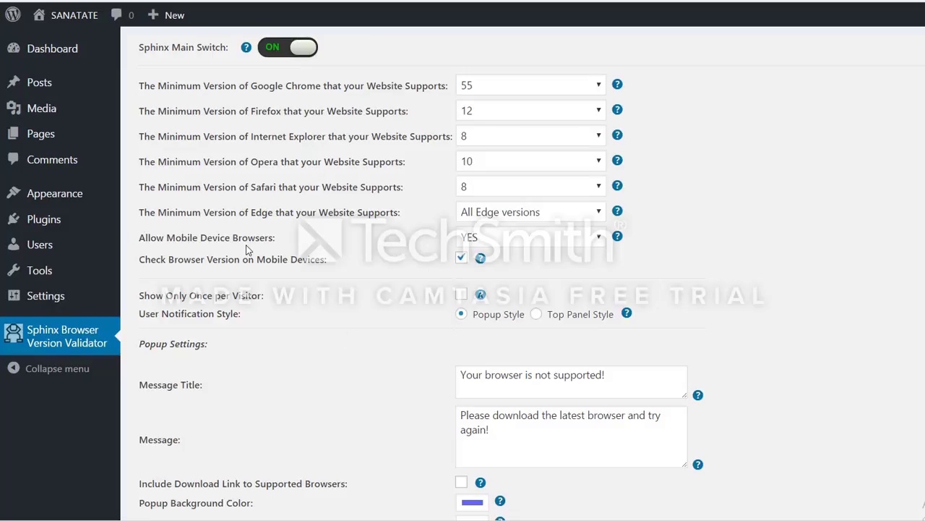
left_click(484, 237)
left_click(476, 269)
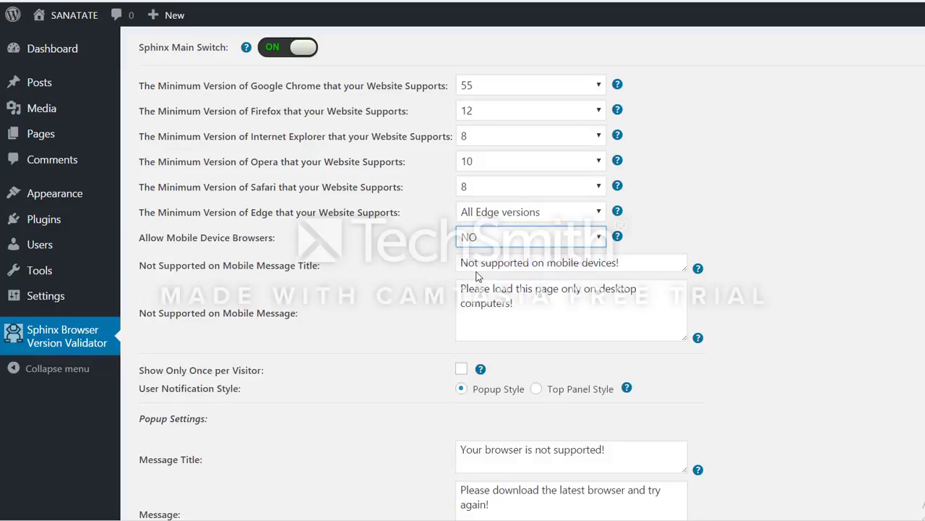
left_click(506, 237)
left_click(470, 255)
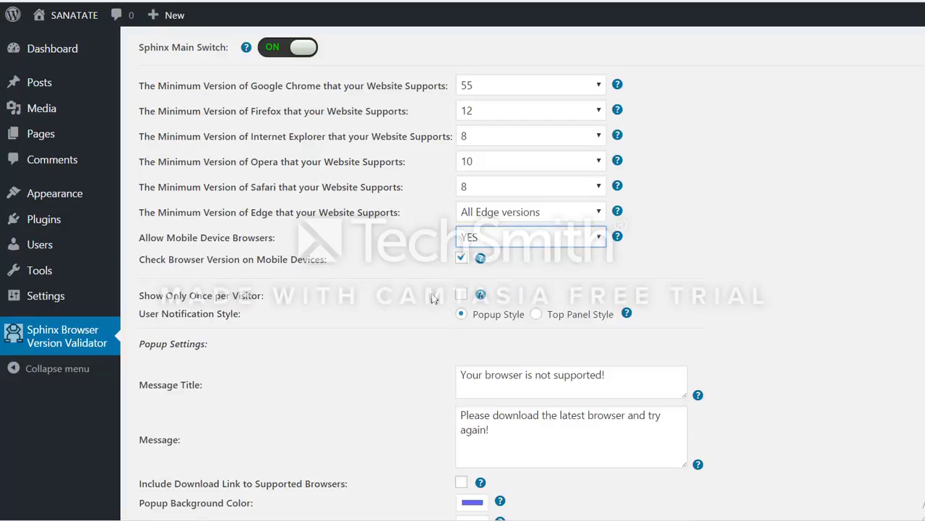
Step: Review the plugin settings page from the minimum browser versions through the popup settings to the shortcode information
scroll(407, 362, "down", 1)
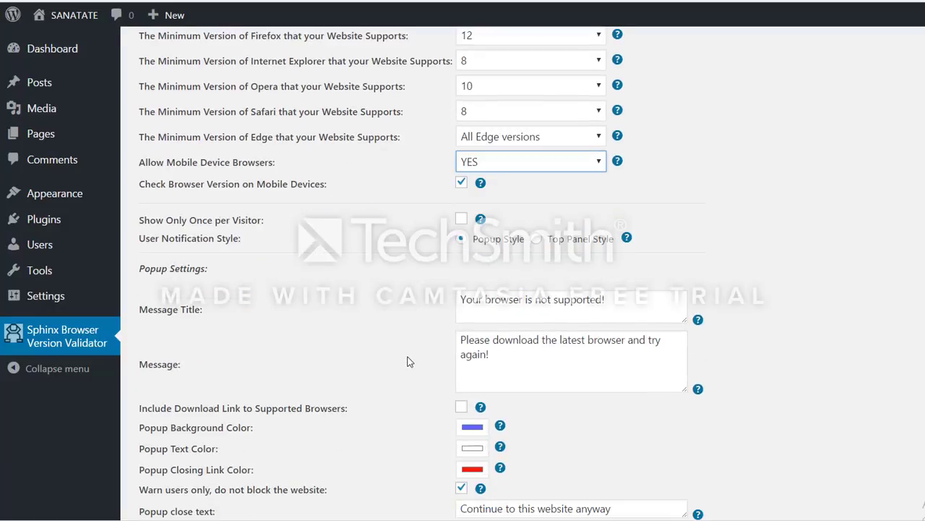
scroll(407, 362, "down", 2)
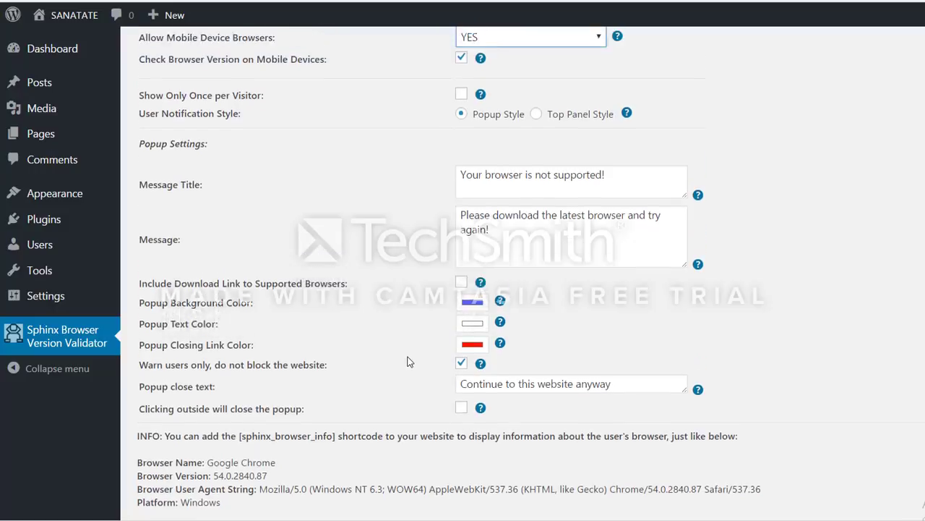
scroll(407, 362, "up", 3)
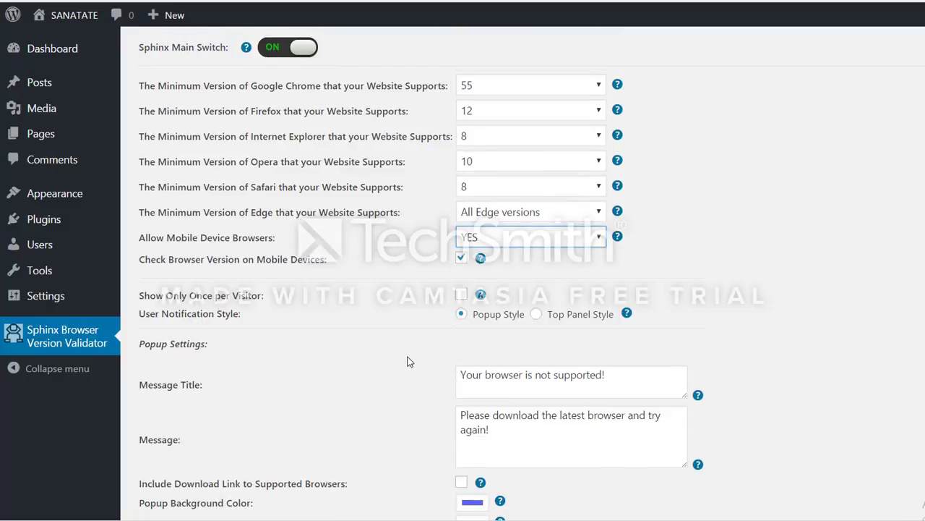
scroll(408, 361, "down", 4)
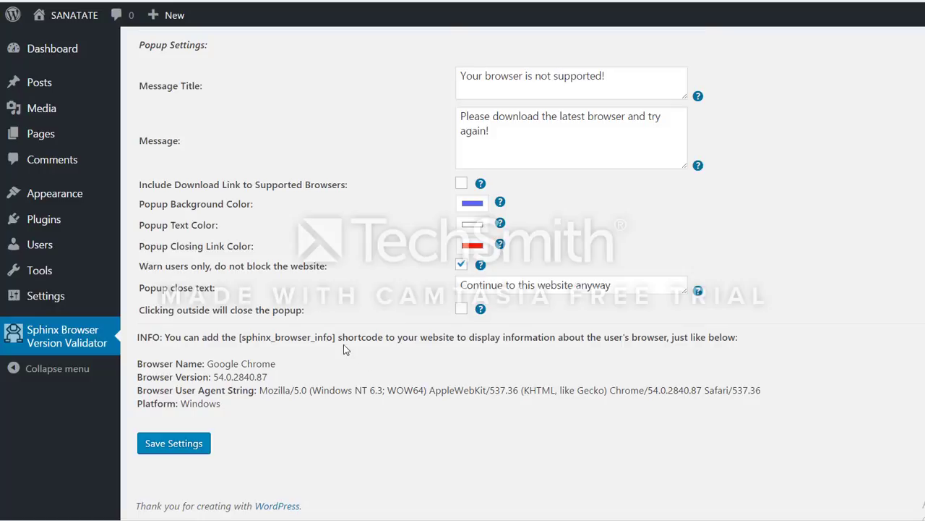
scroll(344, 346, "up", 4)
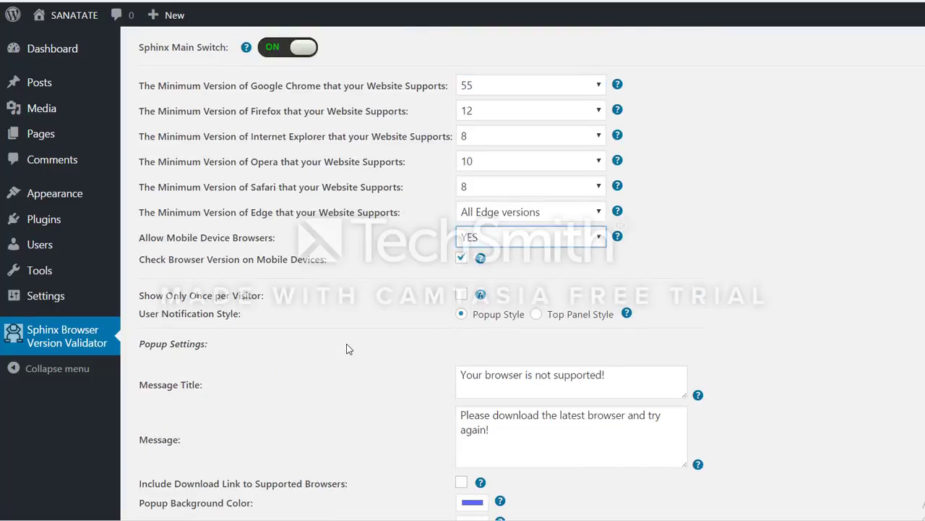
scroll(341, 351, "down", 4)
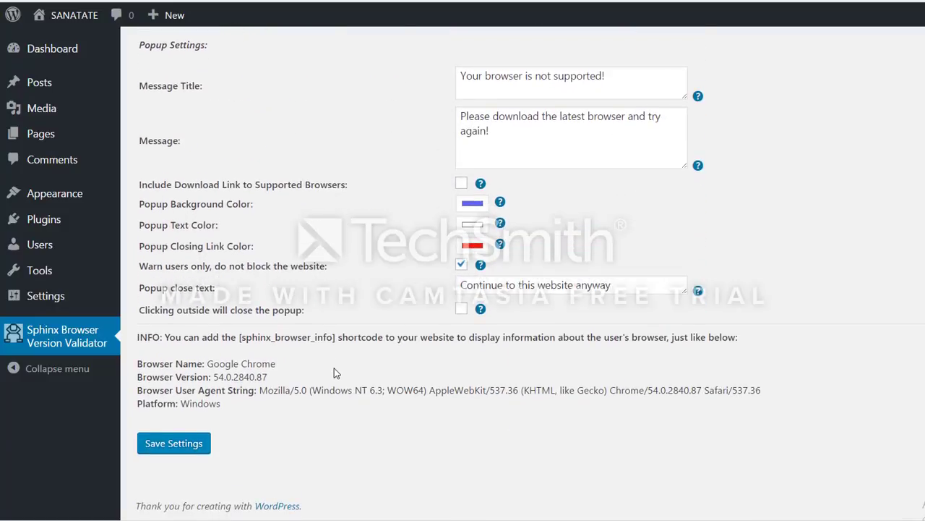
scroll(334, 366, "up", 3)
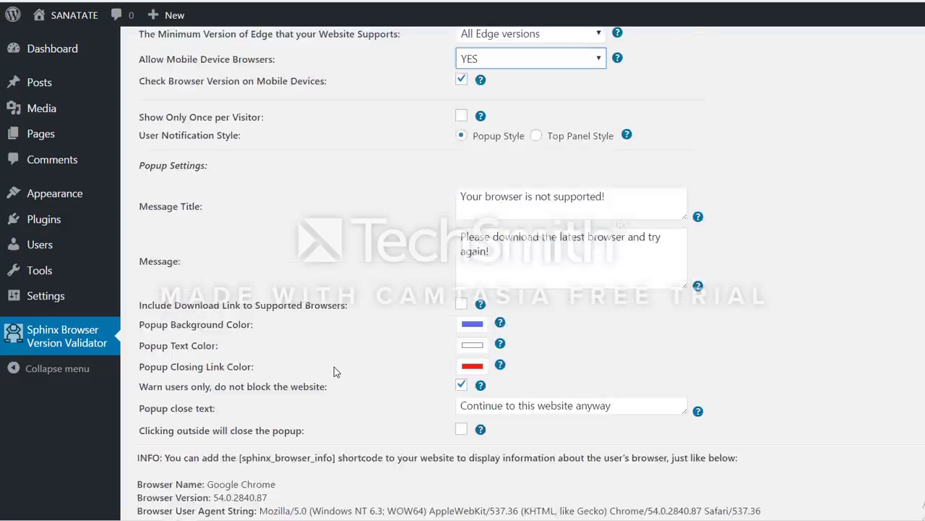
scroll(334, 367, "down", 3)
scroll(334, 370, "down", 1)
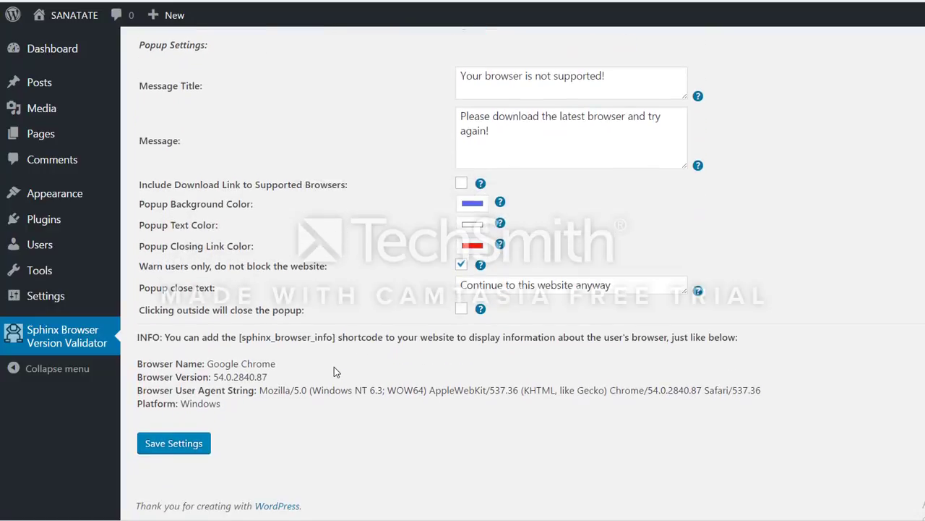